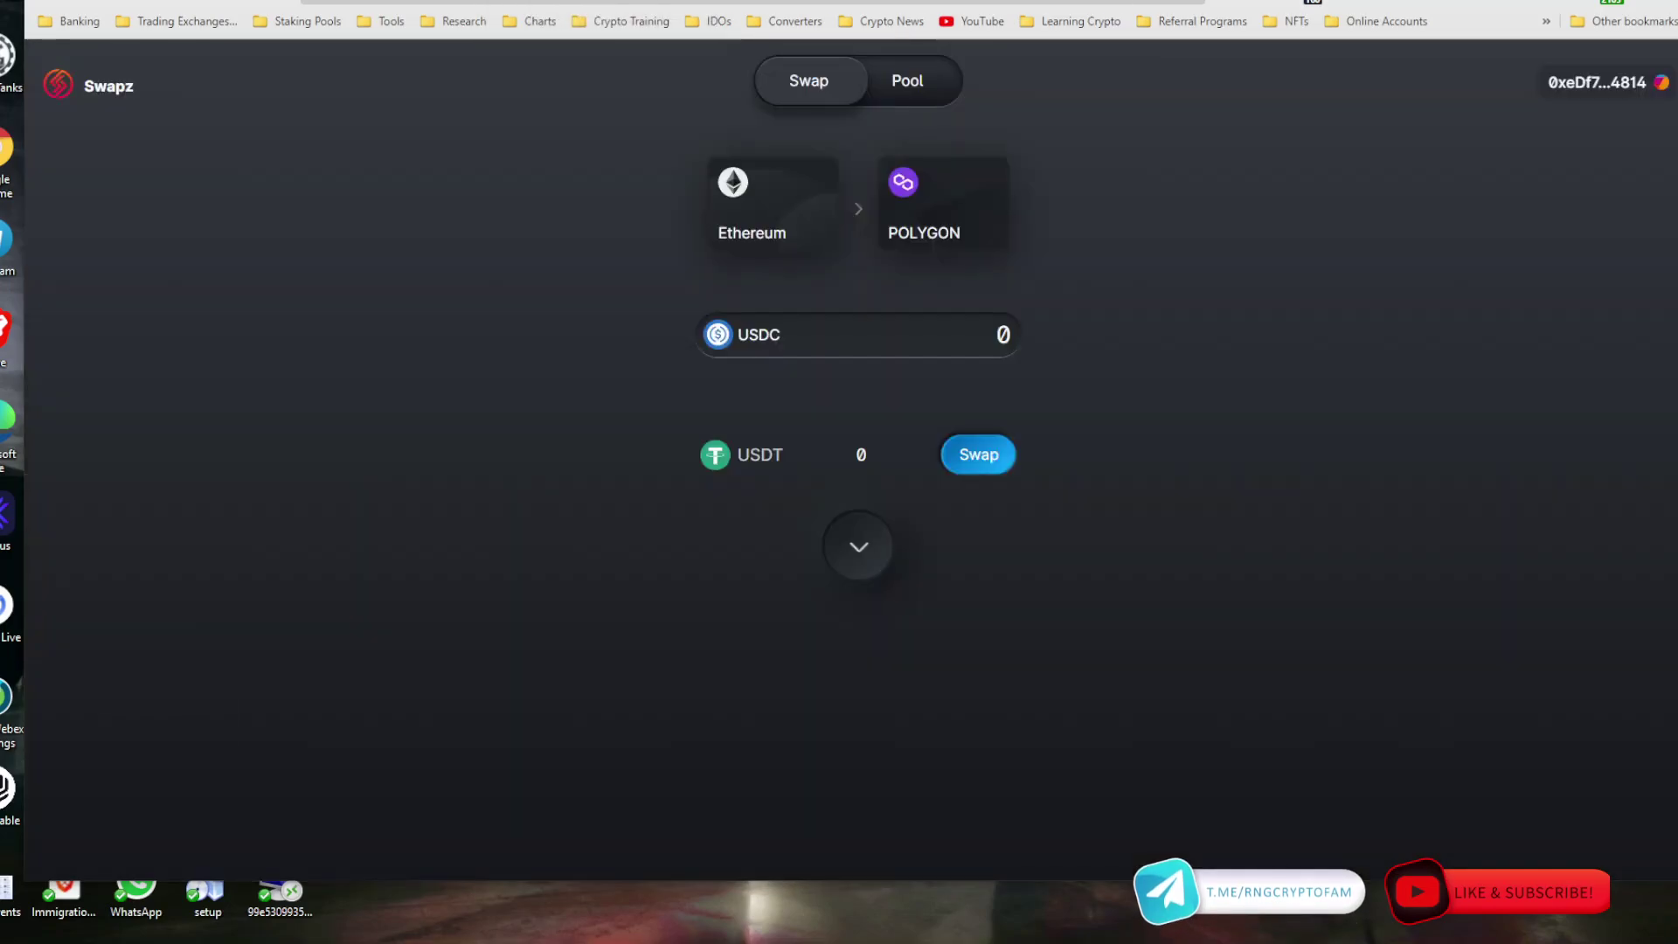
# - Switch to the Swapz bridge tab to pick a source network
pyautogui.hotkey('ctrl', 'Tab')
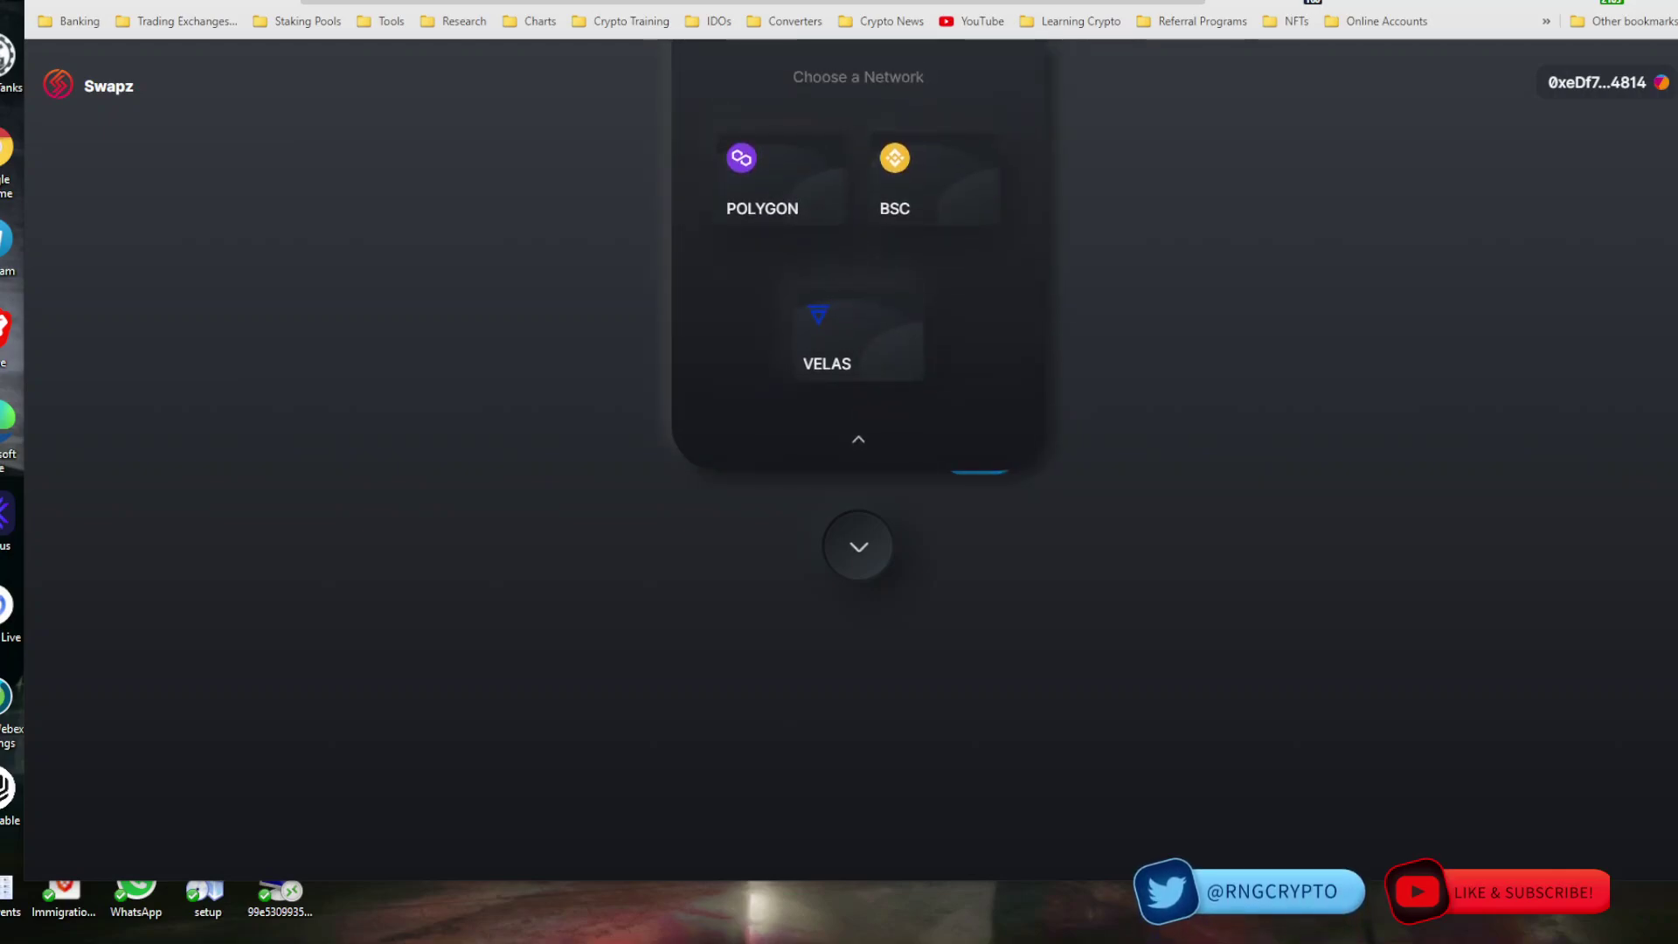
# - Bridge from BSC, approve the wallet's switch to BSC, and check the BUSD token list
pyautogui.click(934, 179)
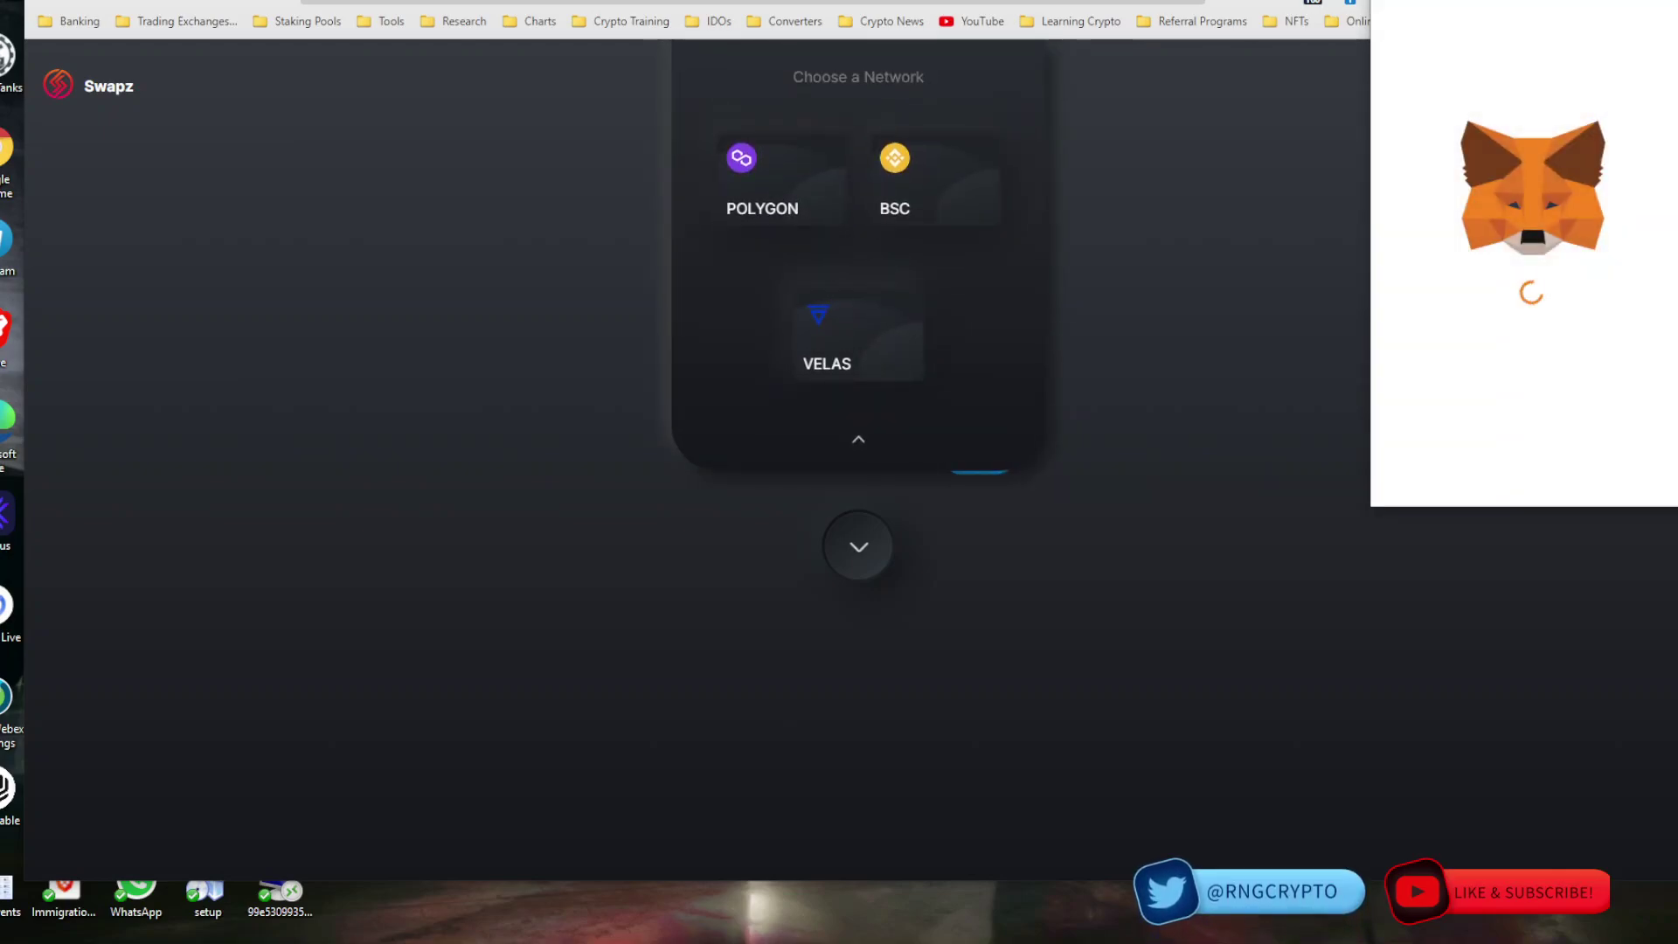
pyautogui.click(1606, 469)
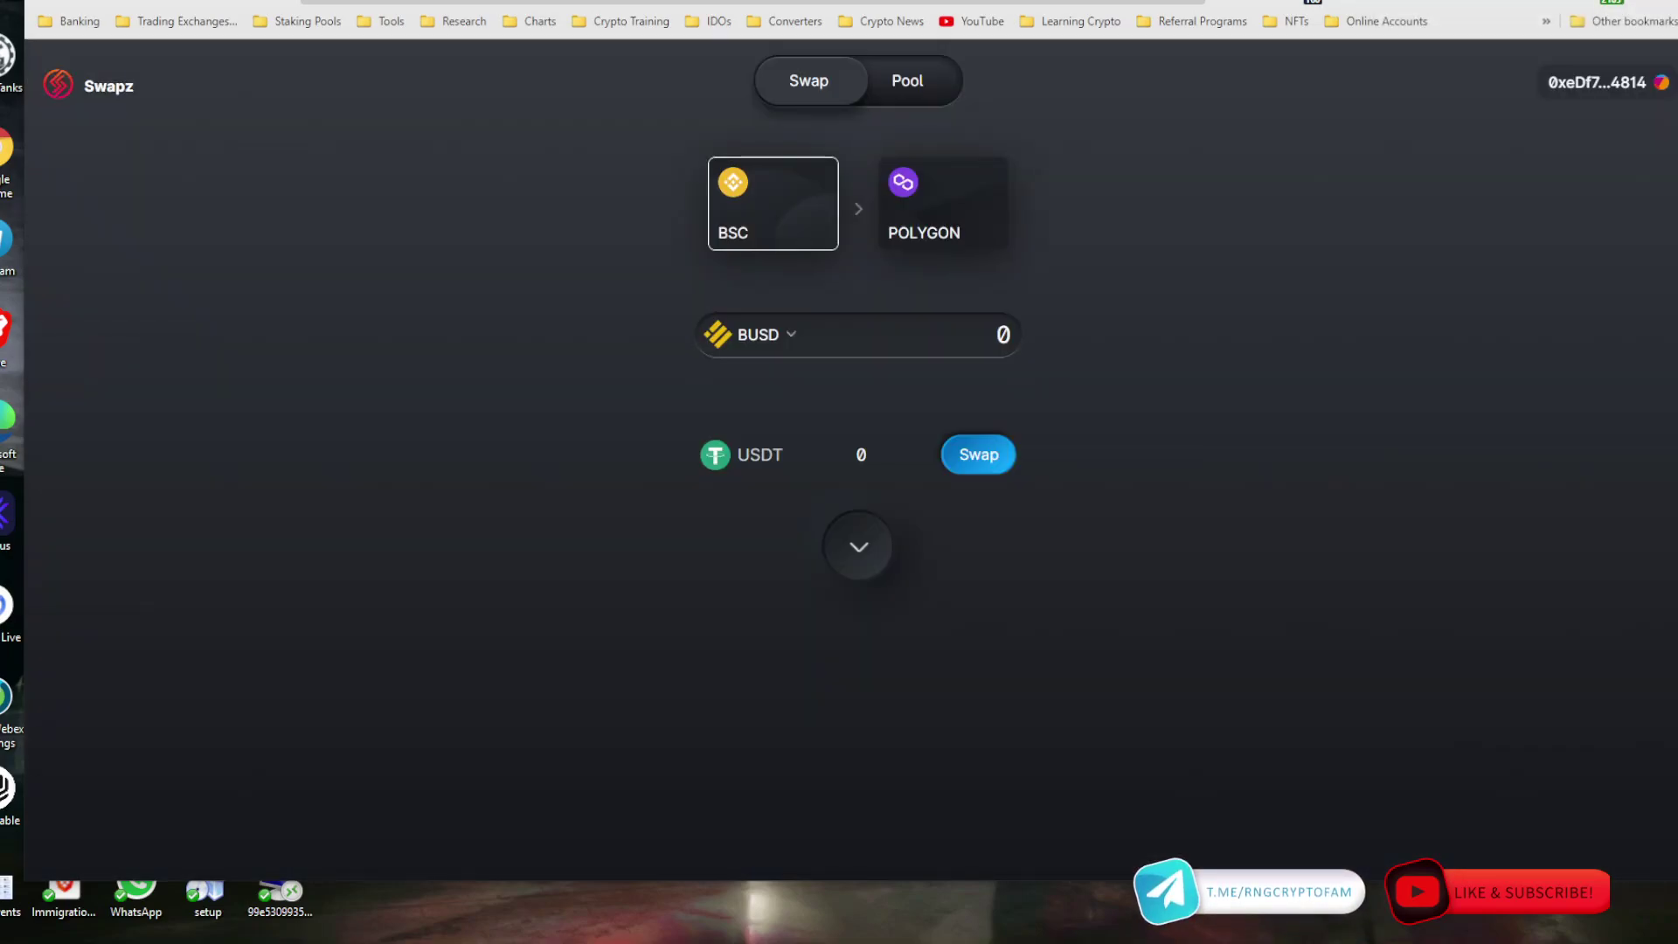
pyautogui.click(758, 335)
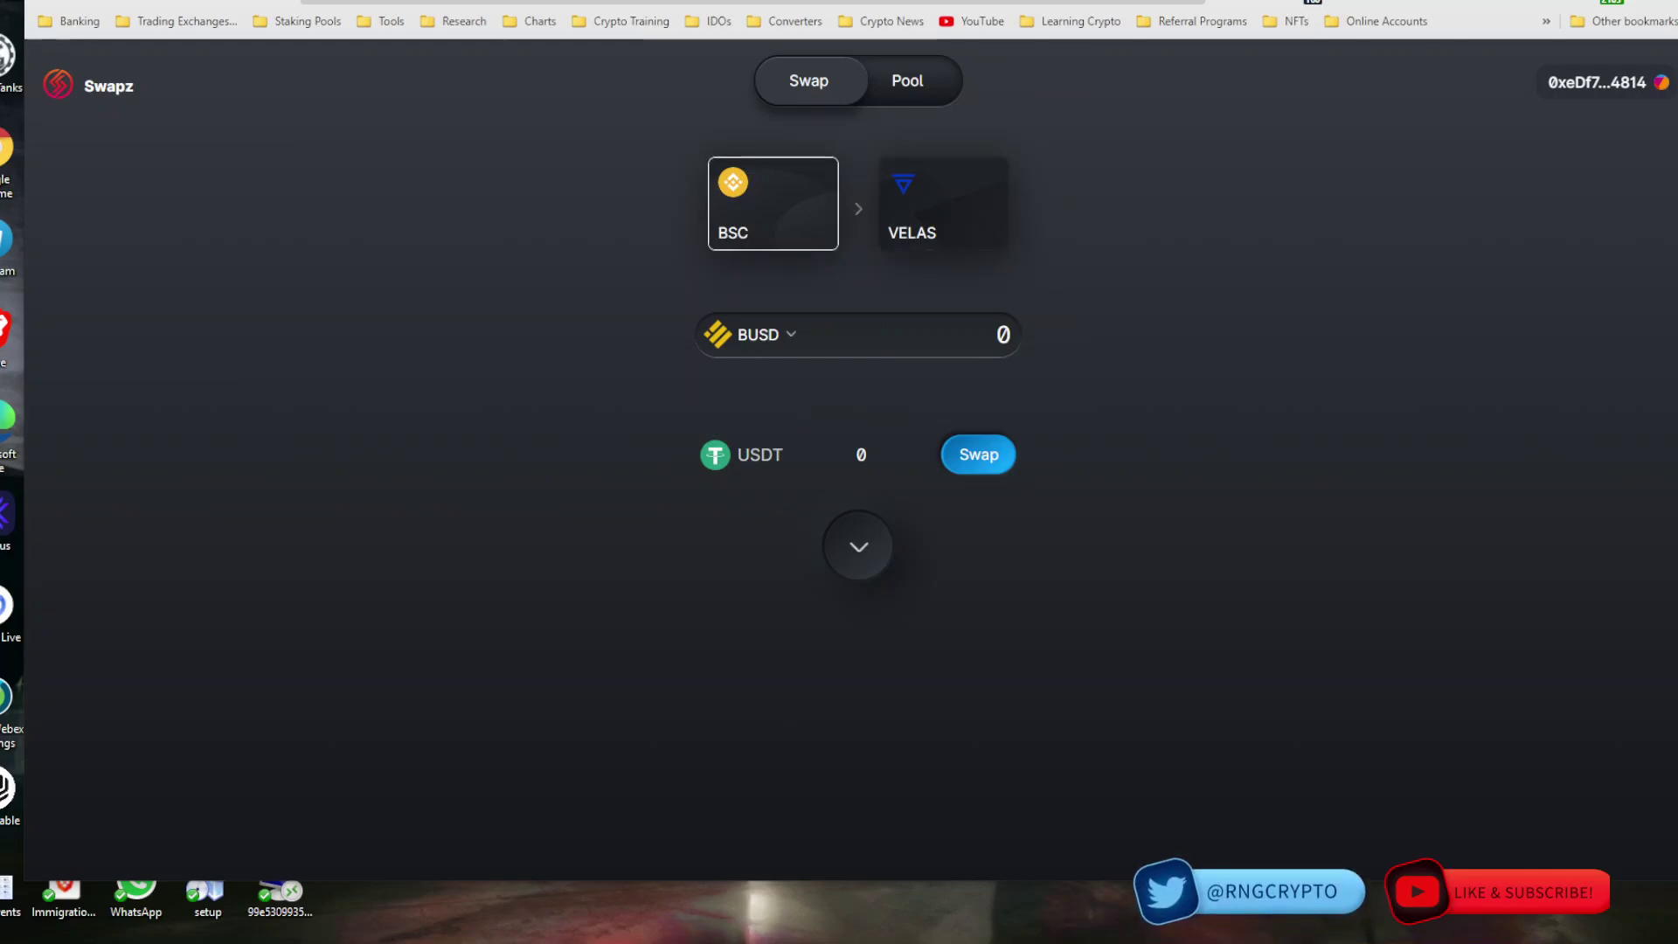
# - Set the bridge source to Ethereum, approving the wallet switch, and the destination to VELAS
pyautogui.click(773, 203)
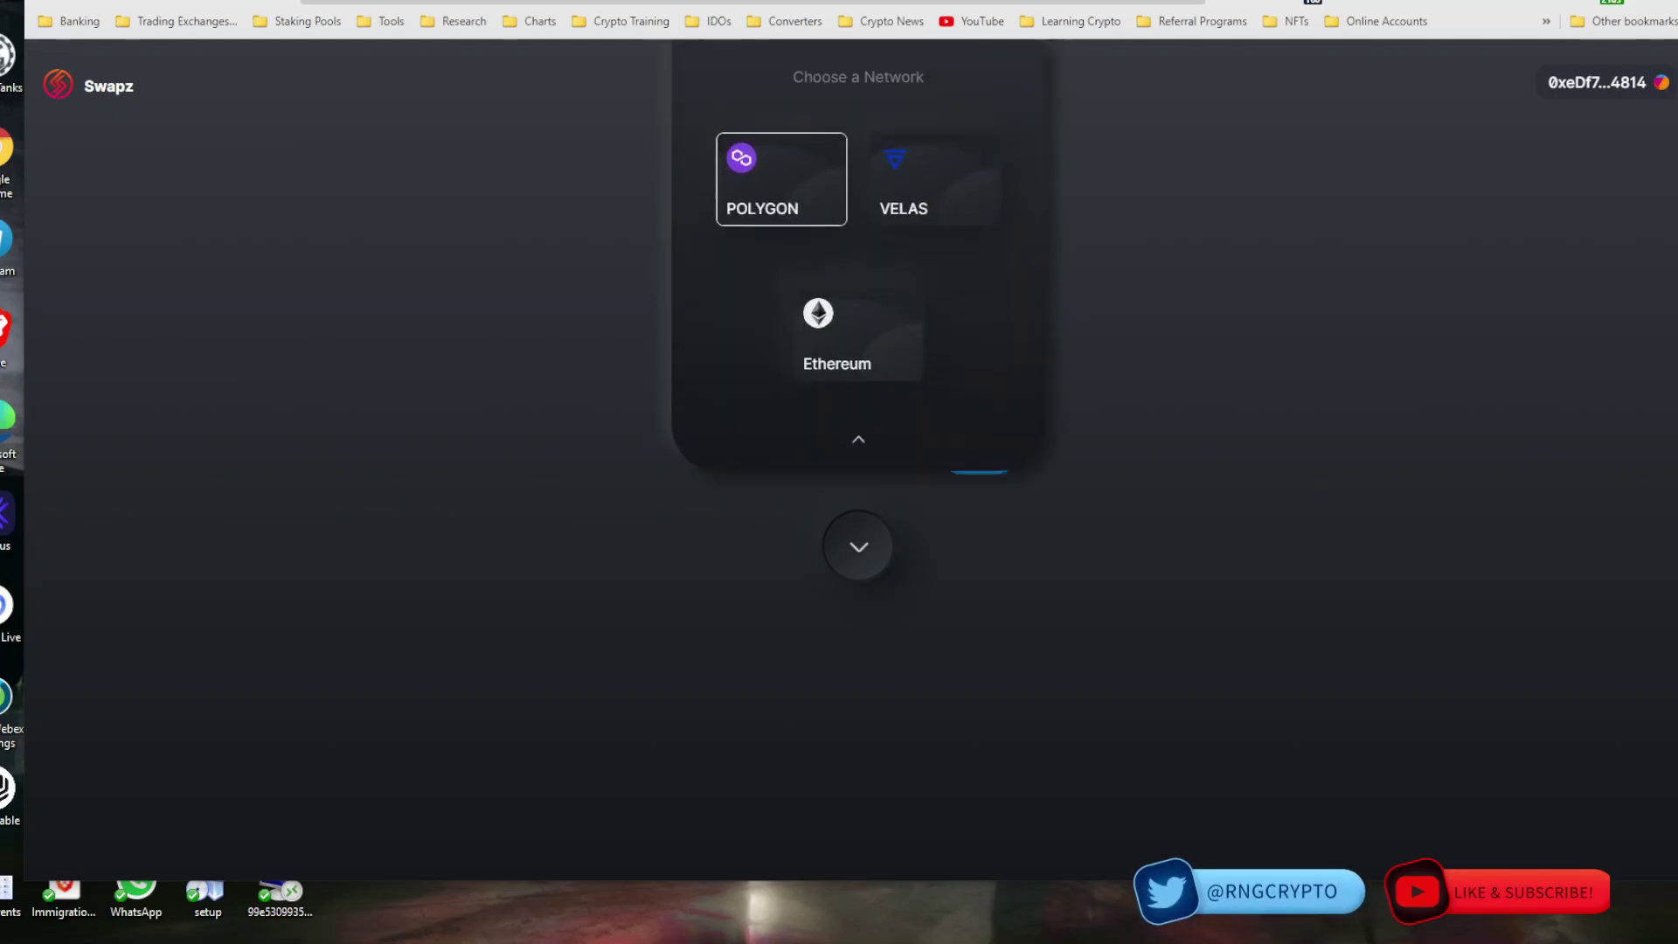
pyautogui.click(838, 363)
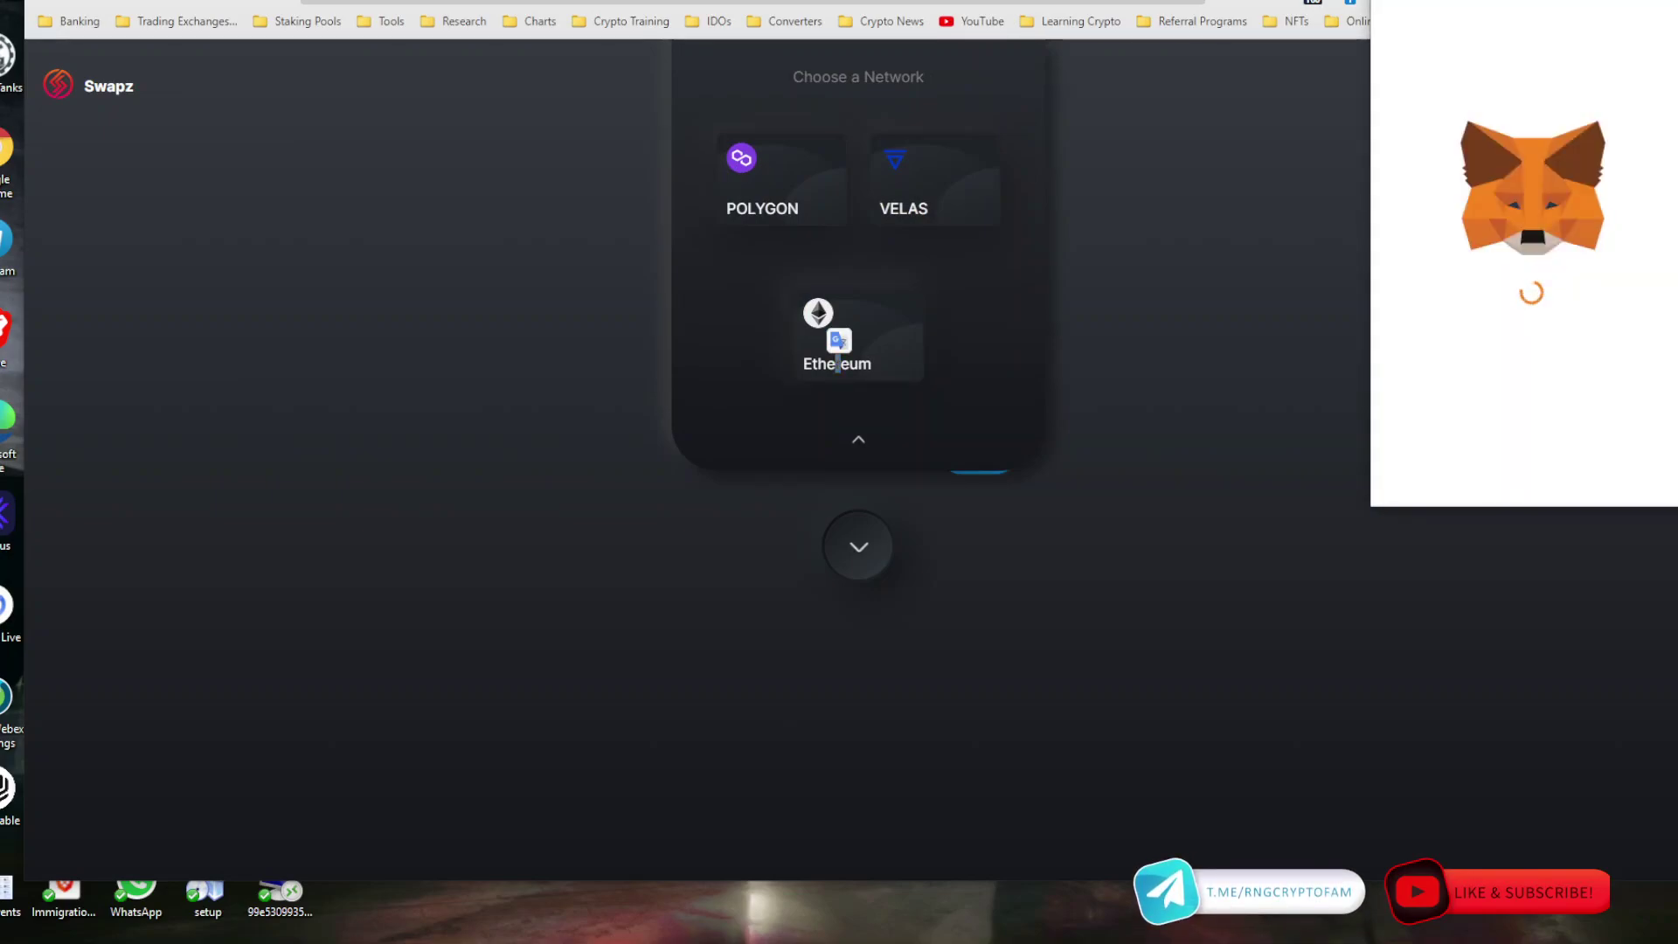
pyautogui.press('Return')
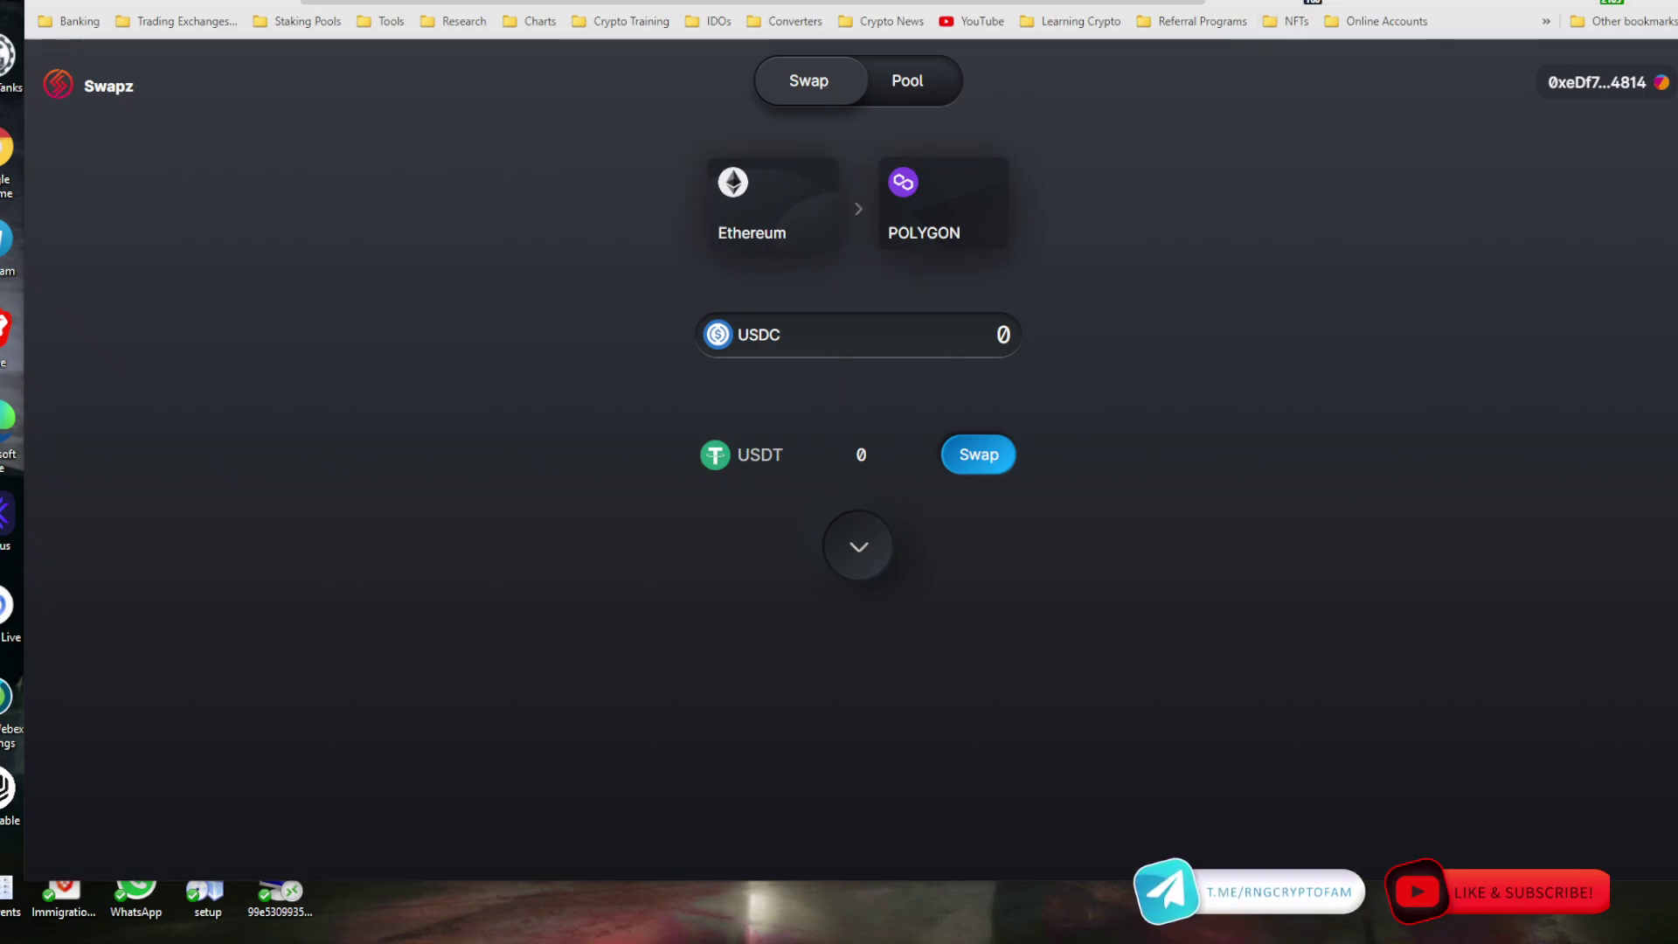
pyautogui.click(944, 202)
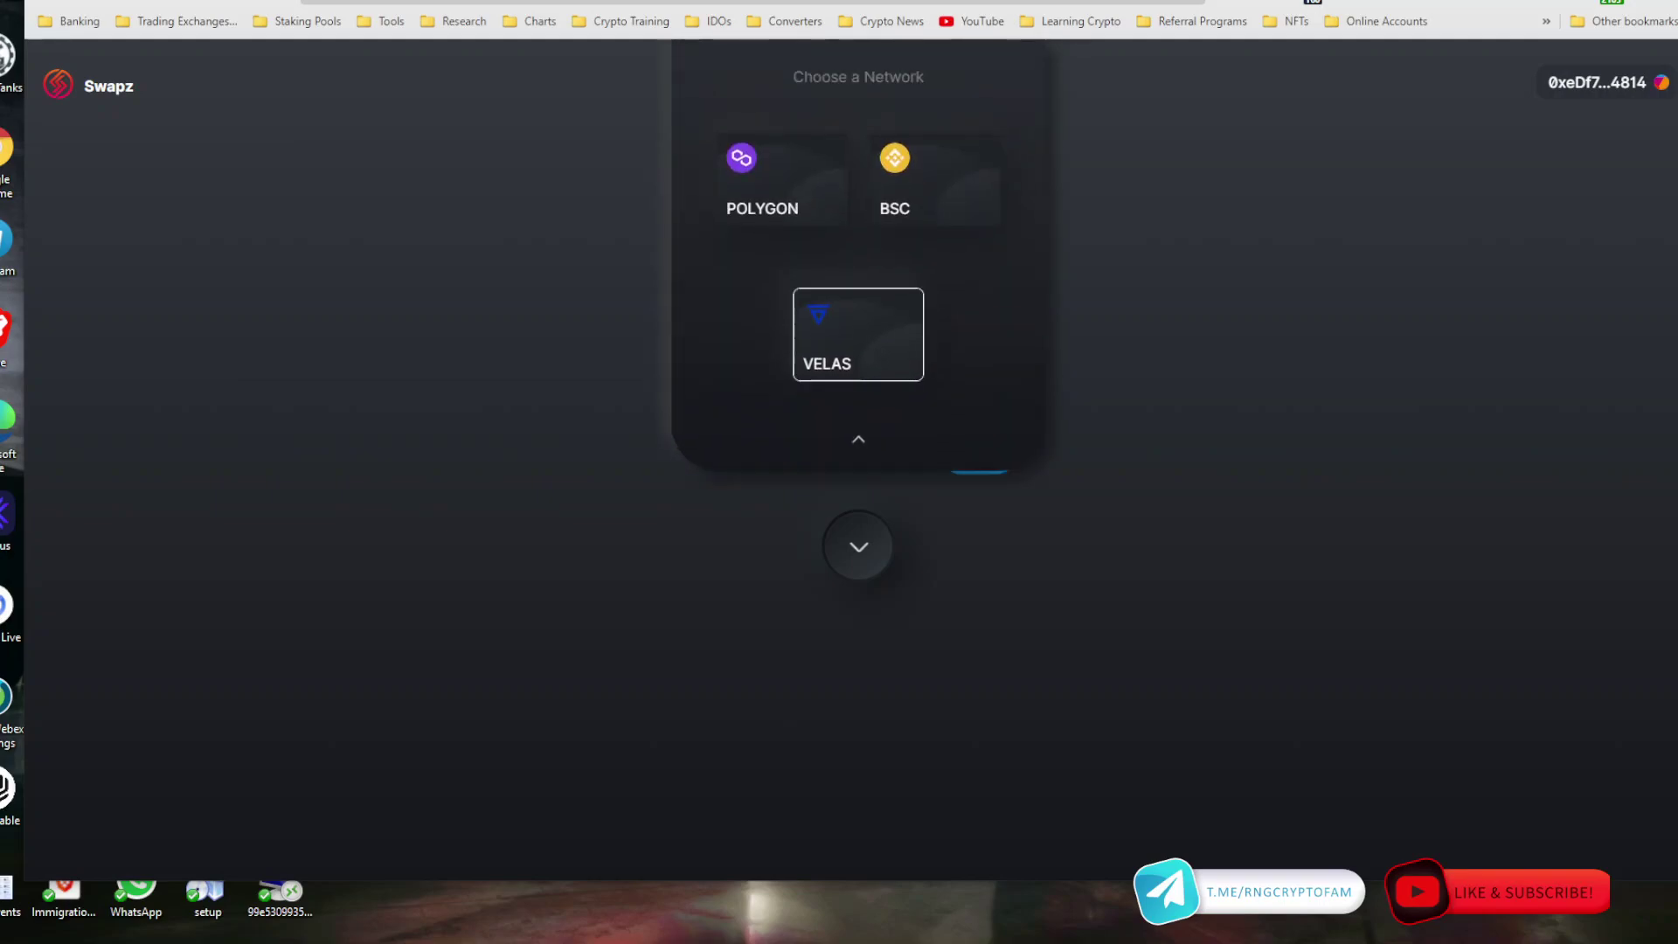
pyautogui.click(862, 338)
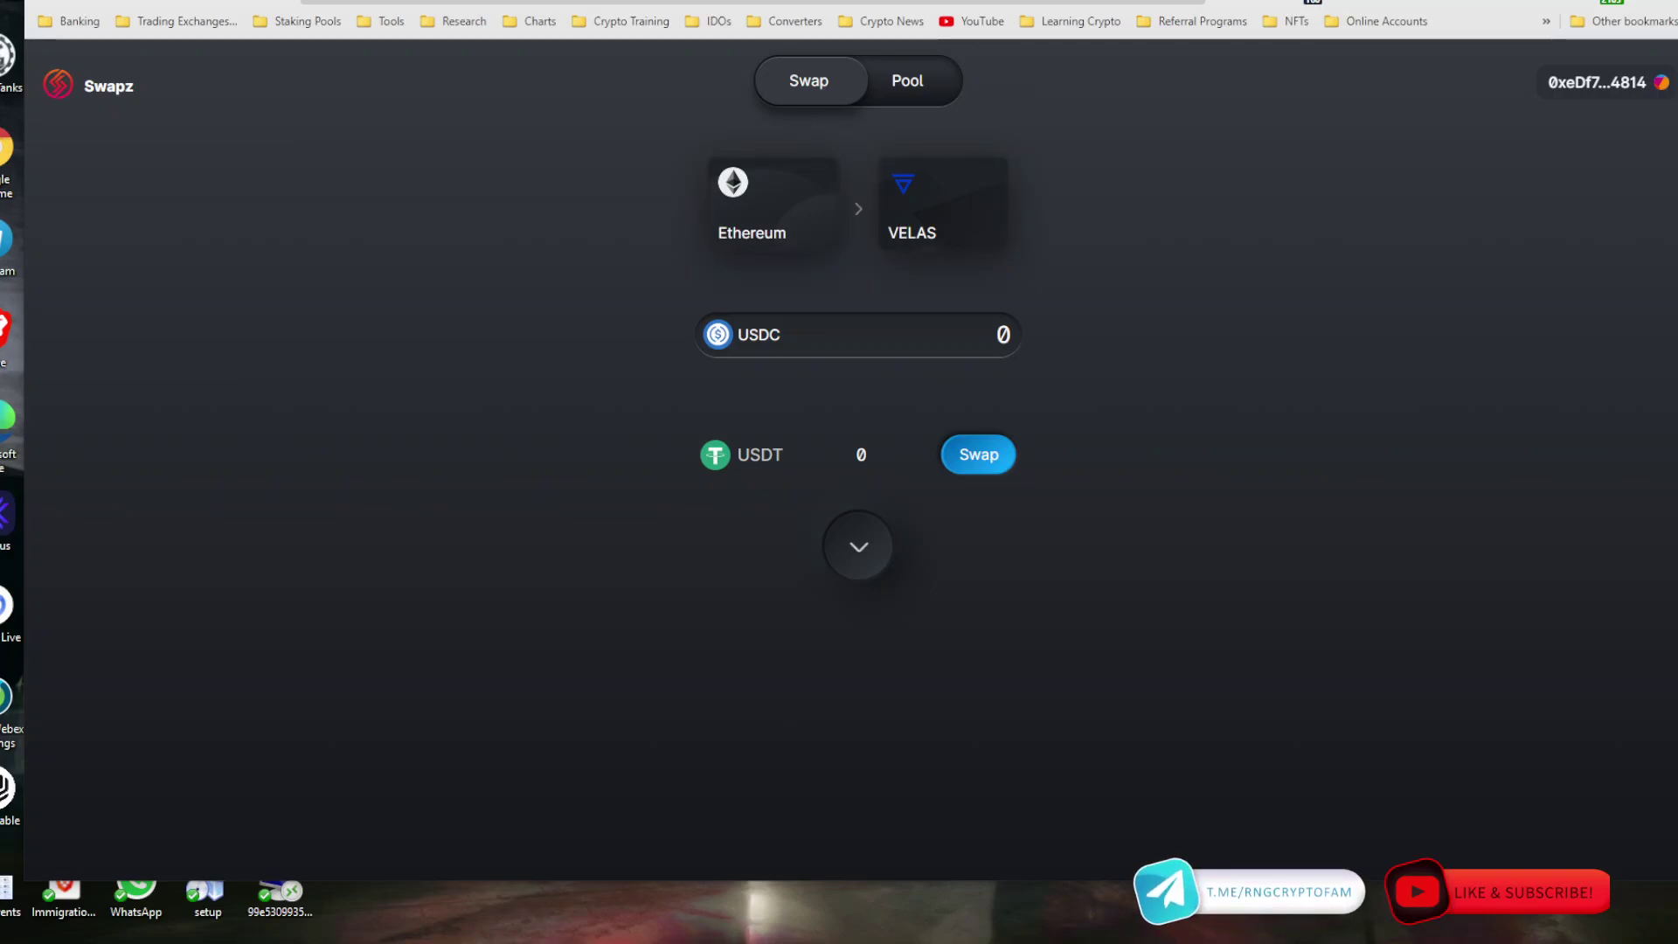
# - Highlight the USDT label text in the swap form
pyautogui.moveTo(784, 455); pyautogui.dragTo(736, 455)
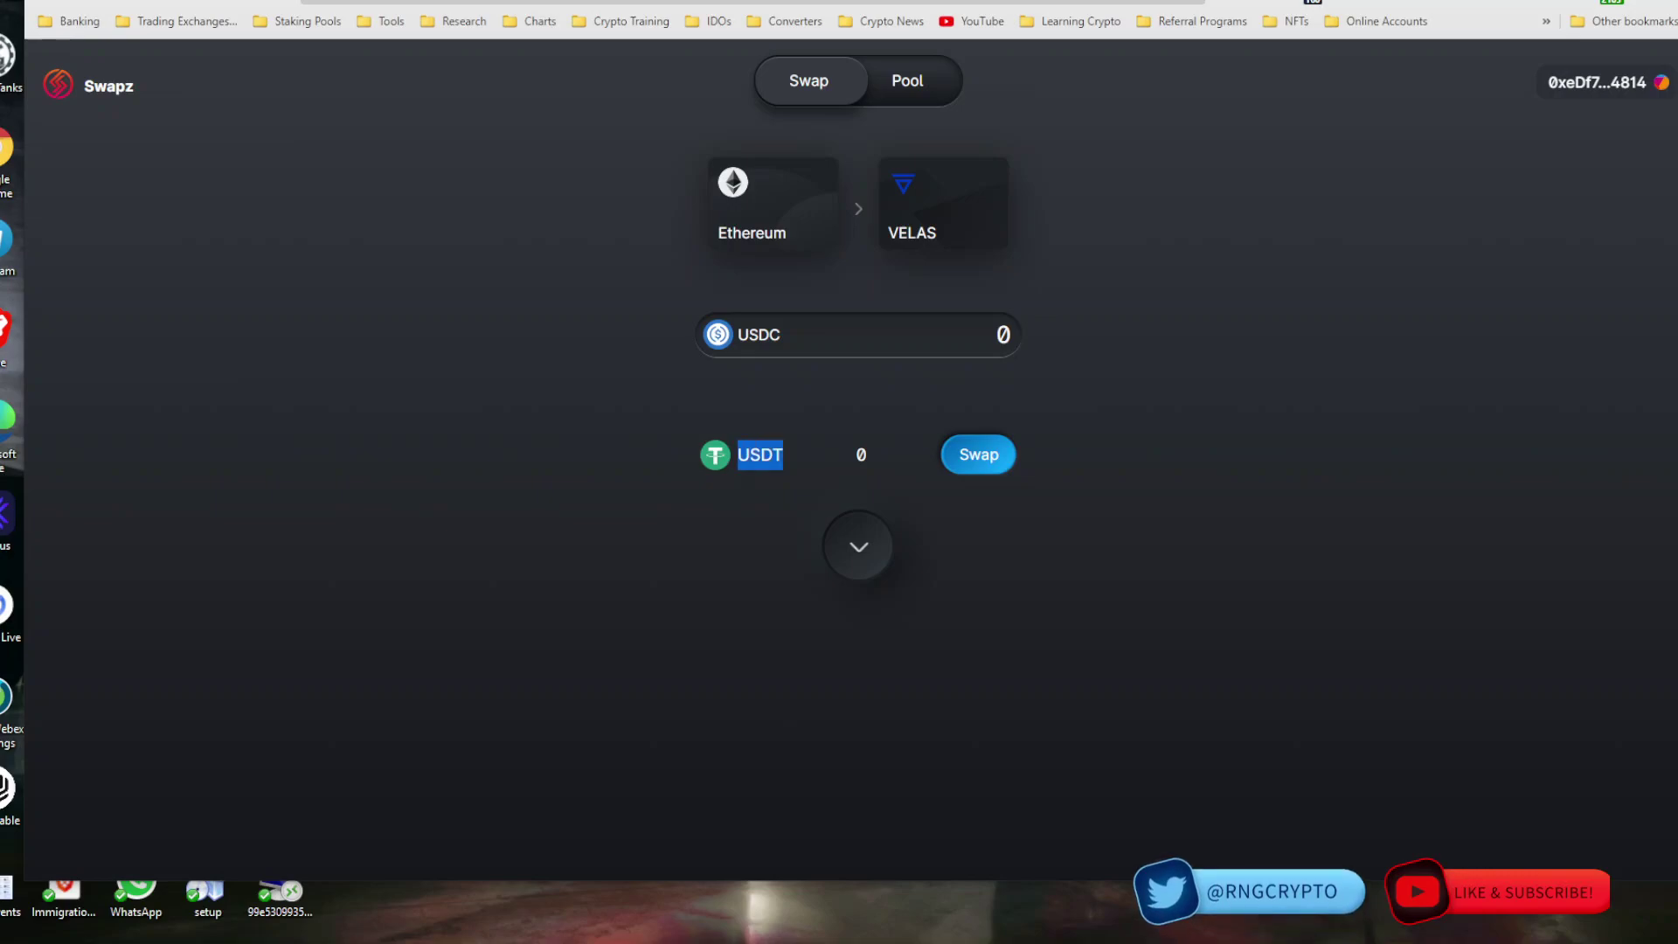
pyautogui.click(731, 472)
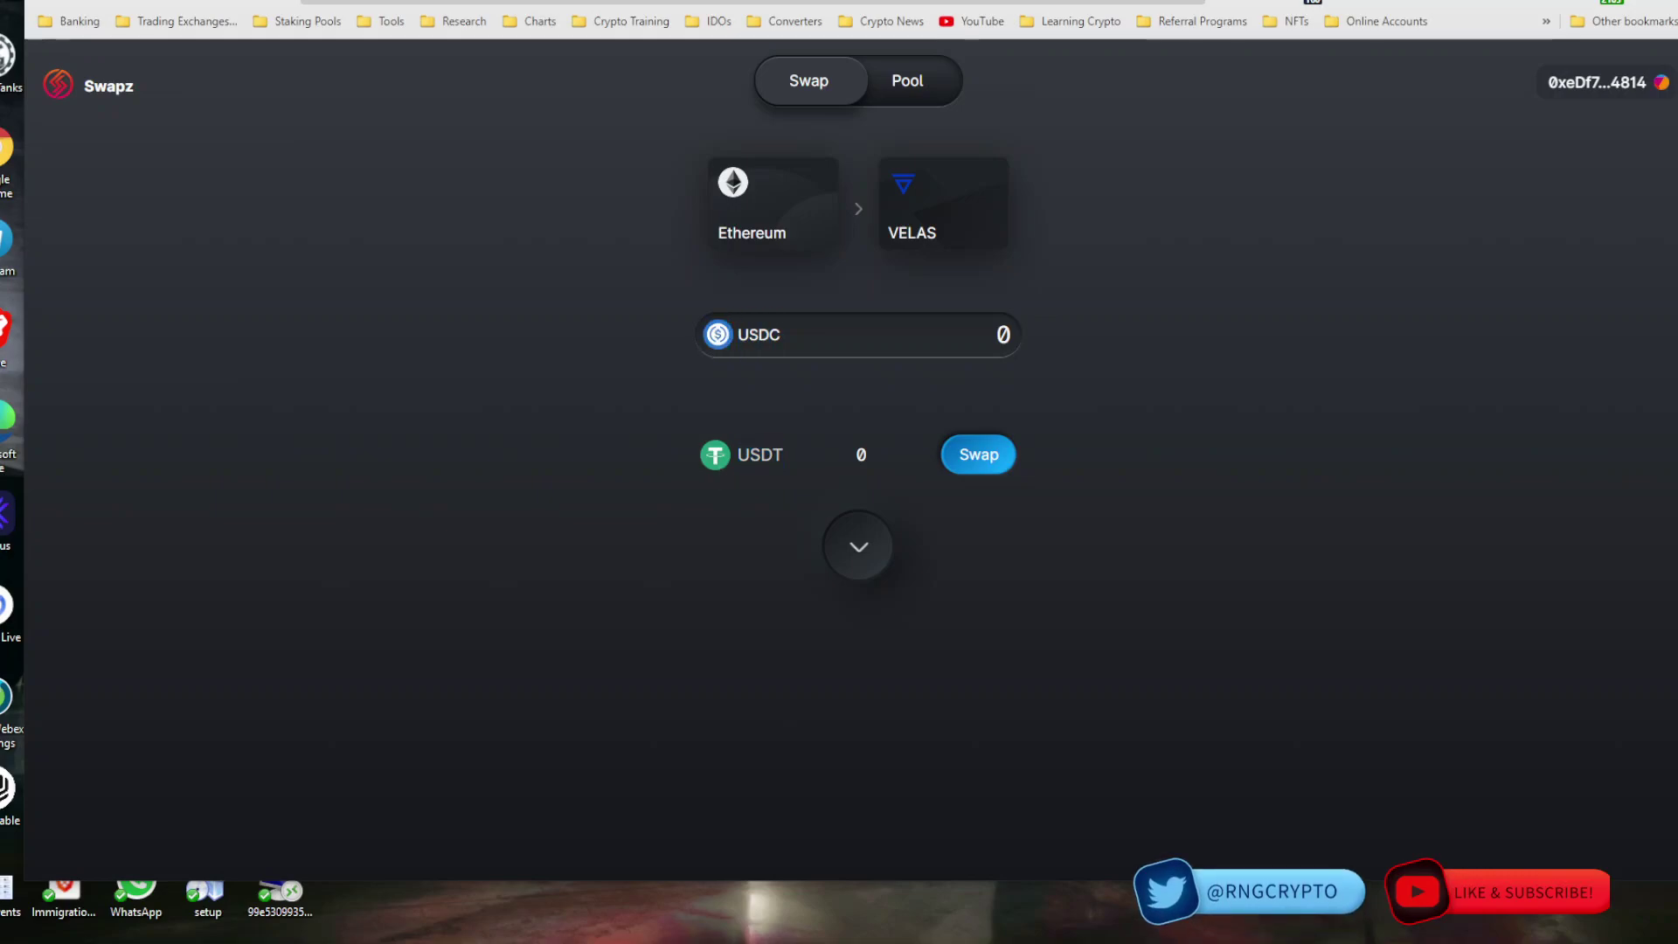
pyautogui.moveTo(784, 455); pyautogui.dragTo(736, 455)
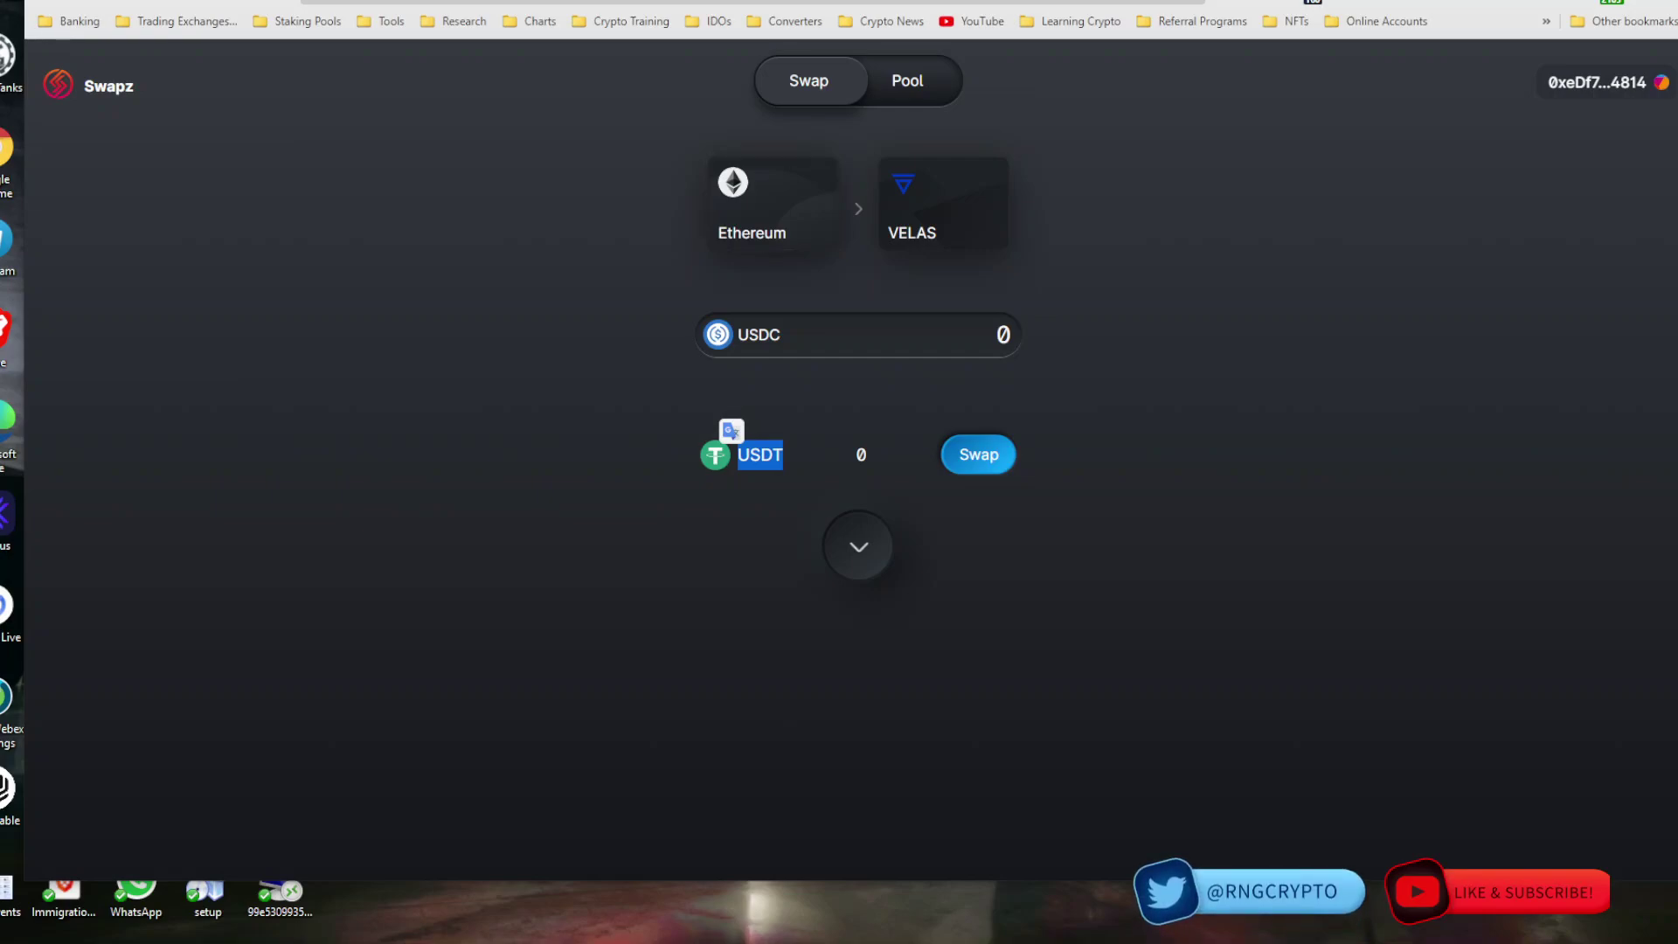
# - Switch to Velas Wallet and unlock it with the account password
pyautogui.click(611, 1)
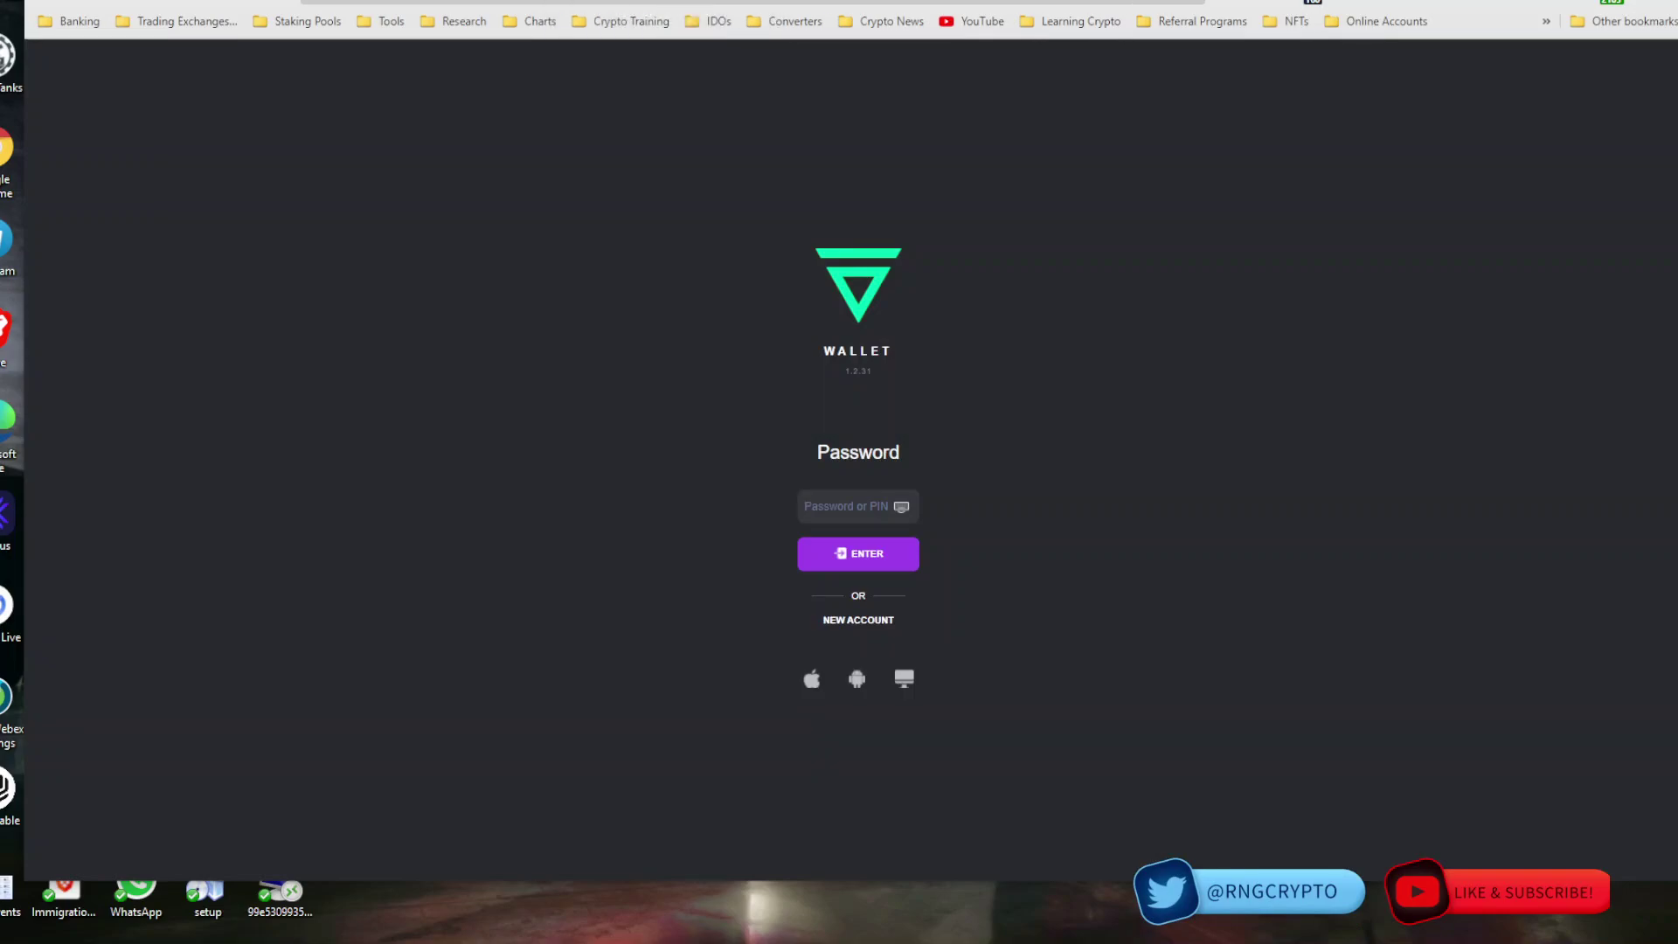
pyautogui.write('****')
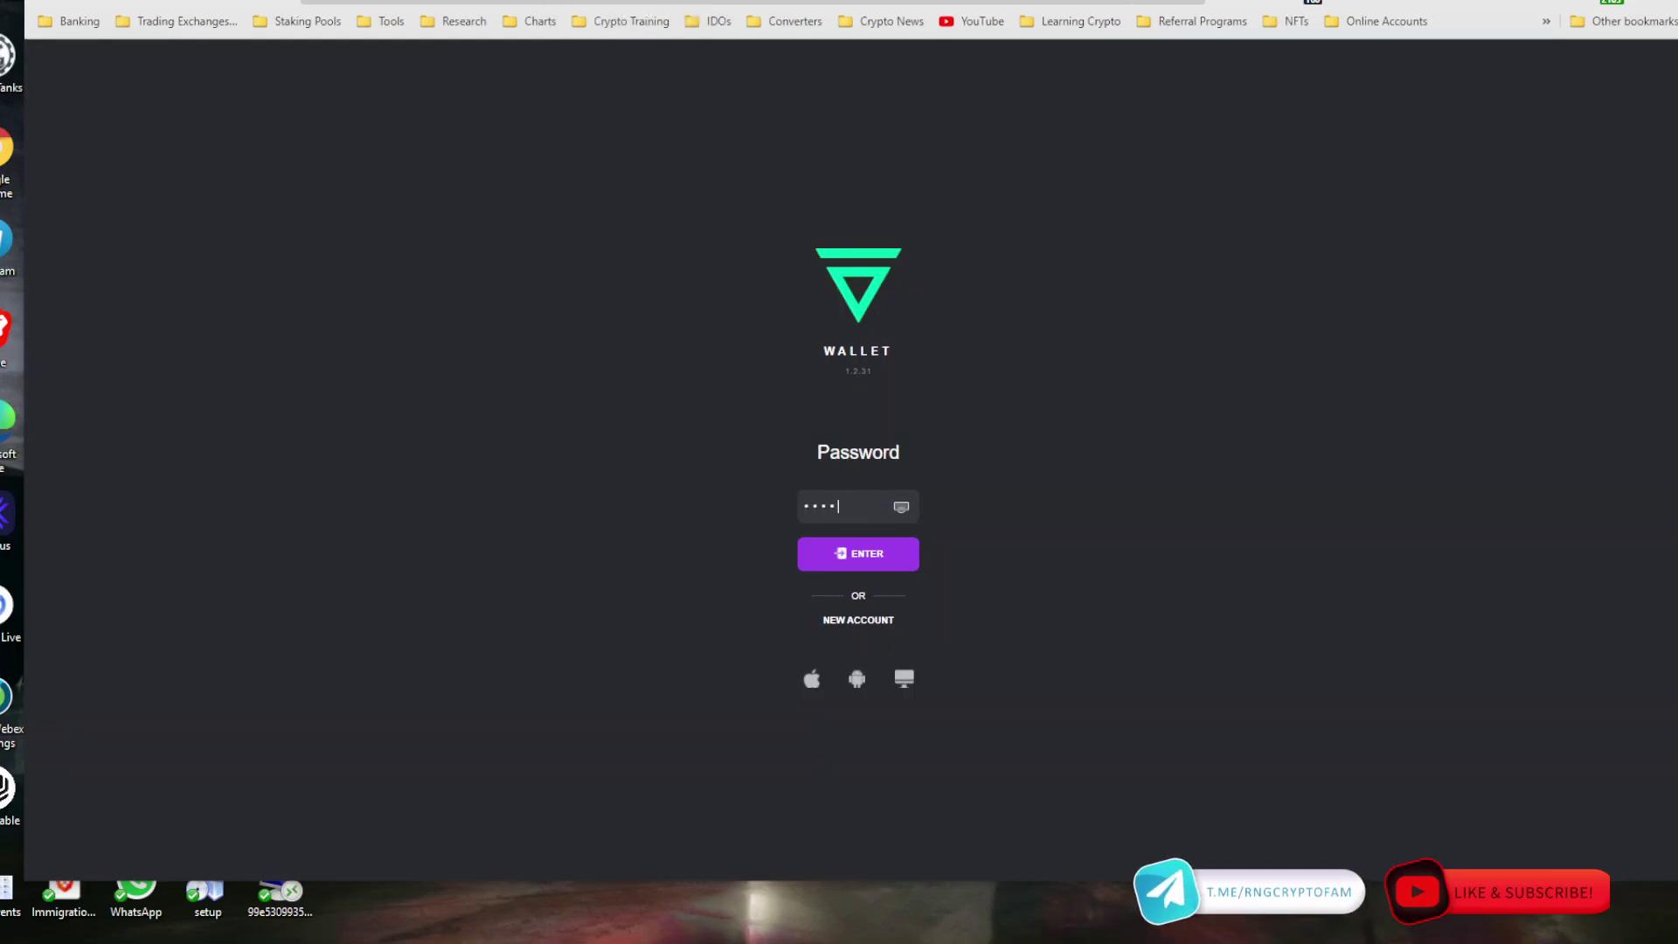
pyautogui.press('Return')
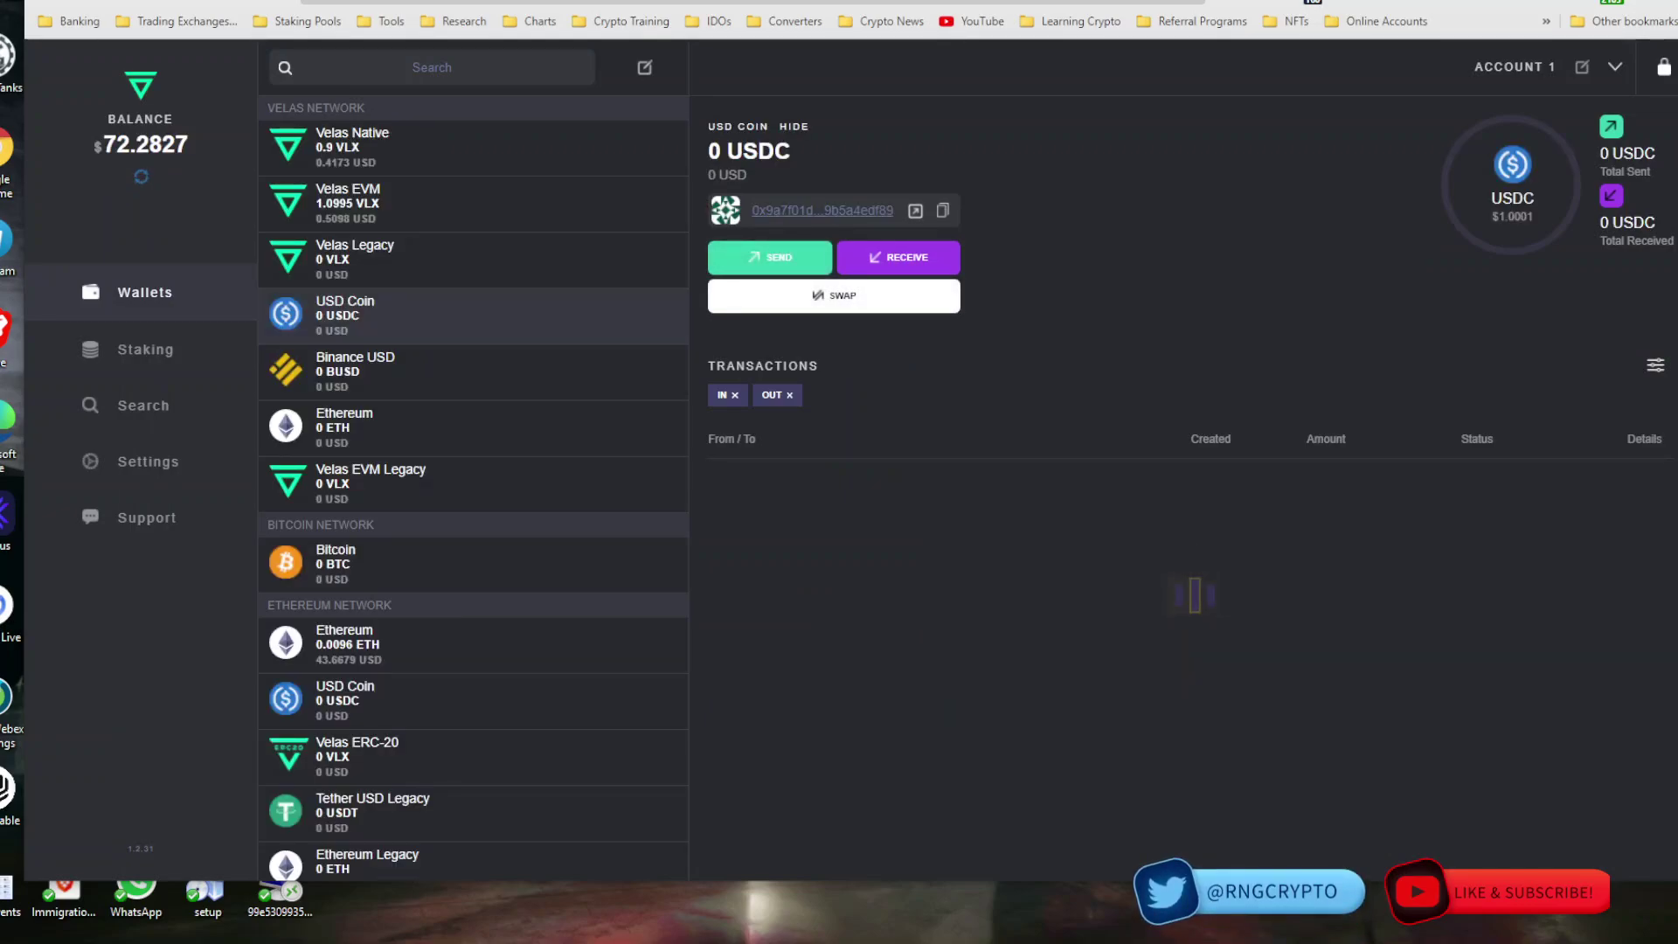
# - Clear the mistaken 'asdasdasdasd' search so the full token list returns
pyautogui.write('asdasdasdasd')
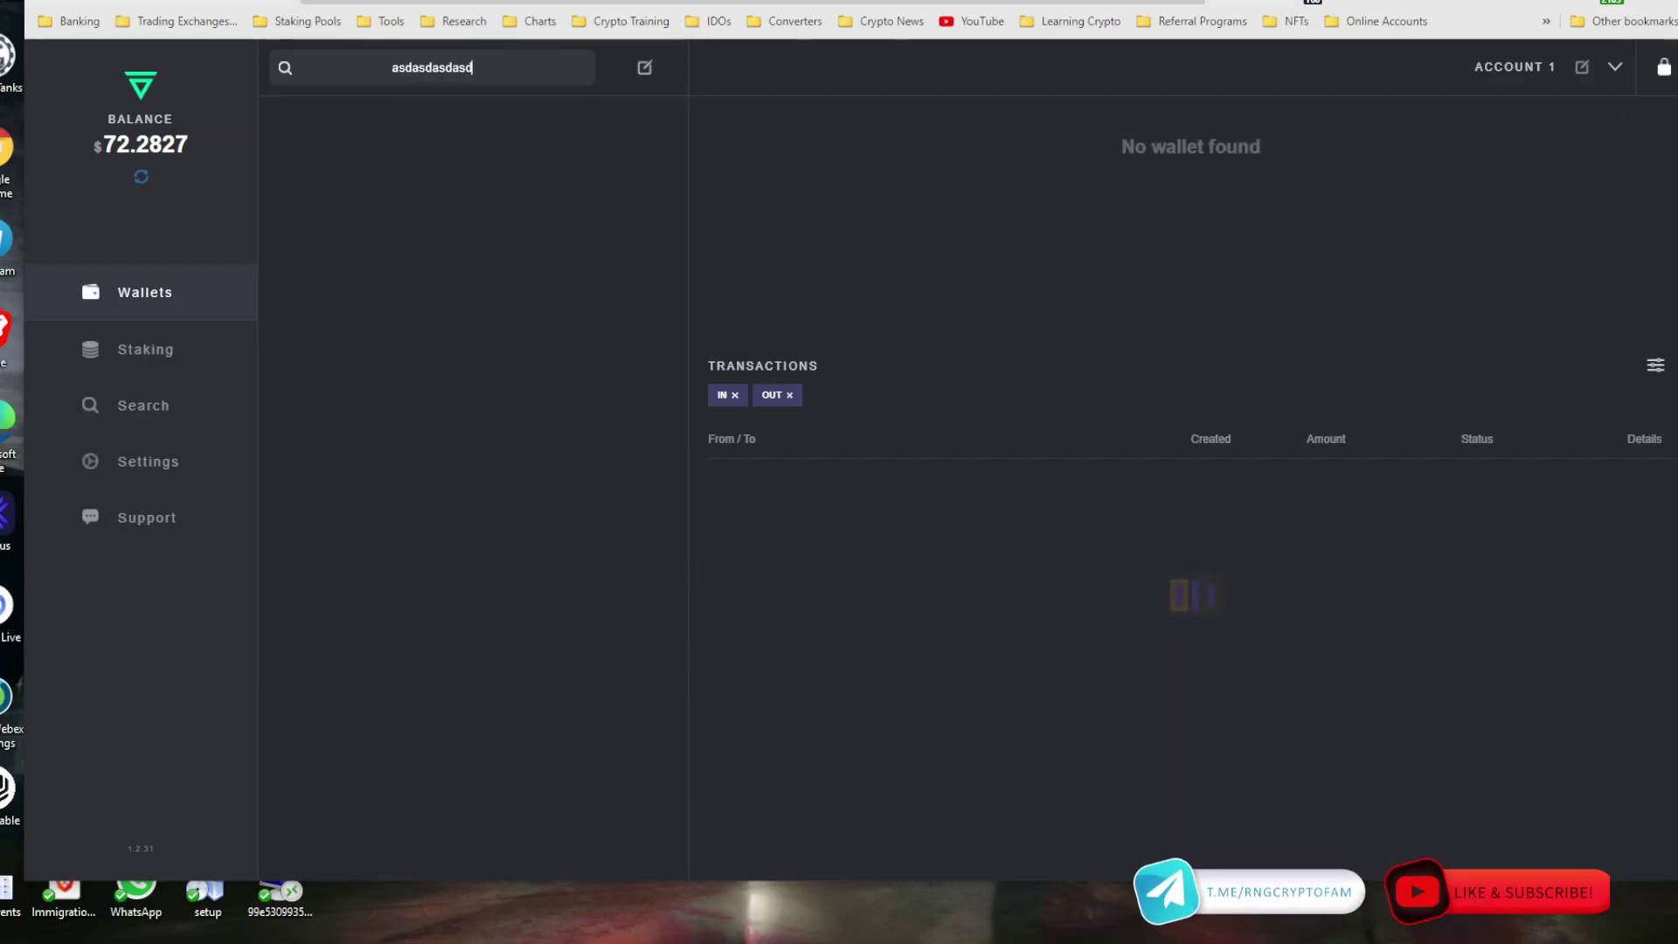
pyautogui.hotkey('ctrl', 'a')
pyautogui.press('BackSpace')
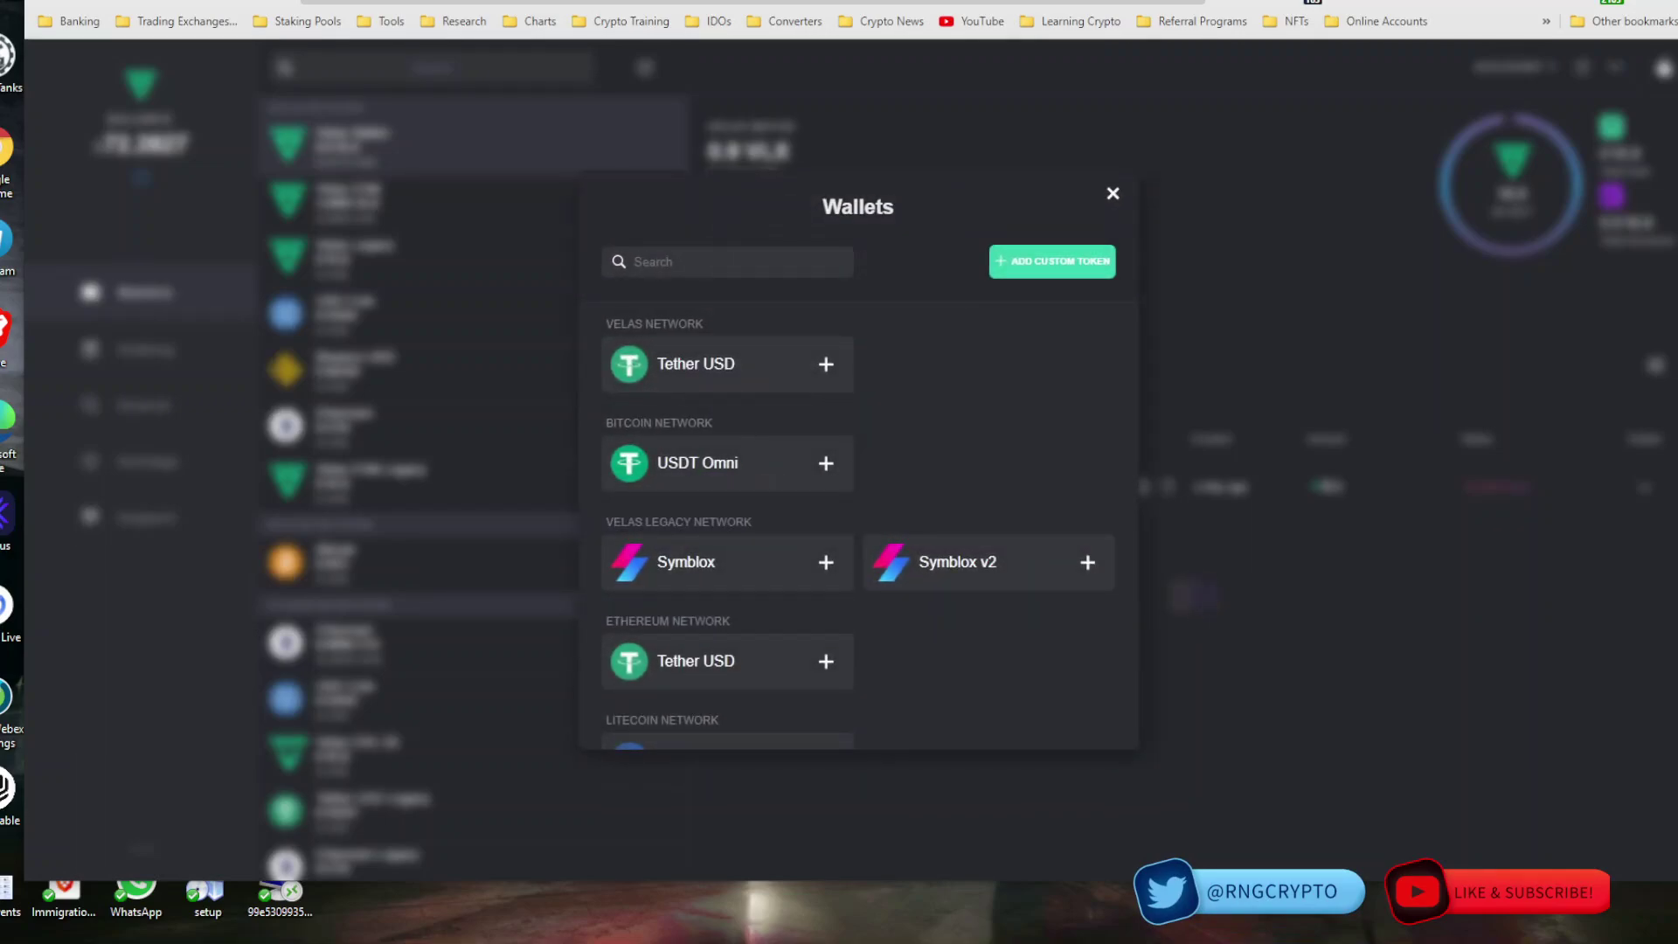
# - Add Tether USD on the Ethereum network from the token list
pyautogui.scroll(-2, 858, 525)
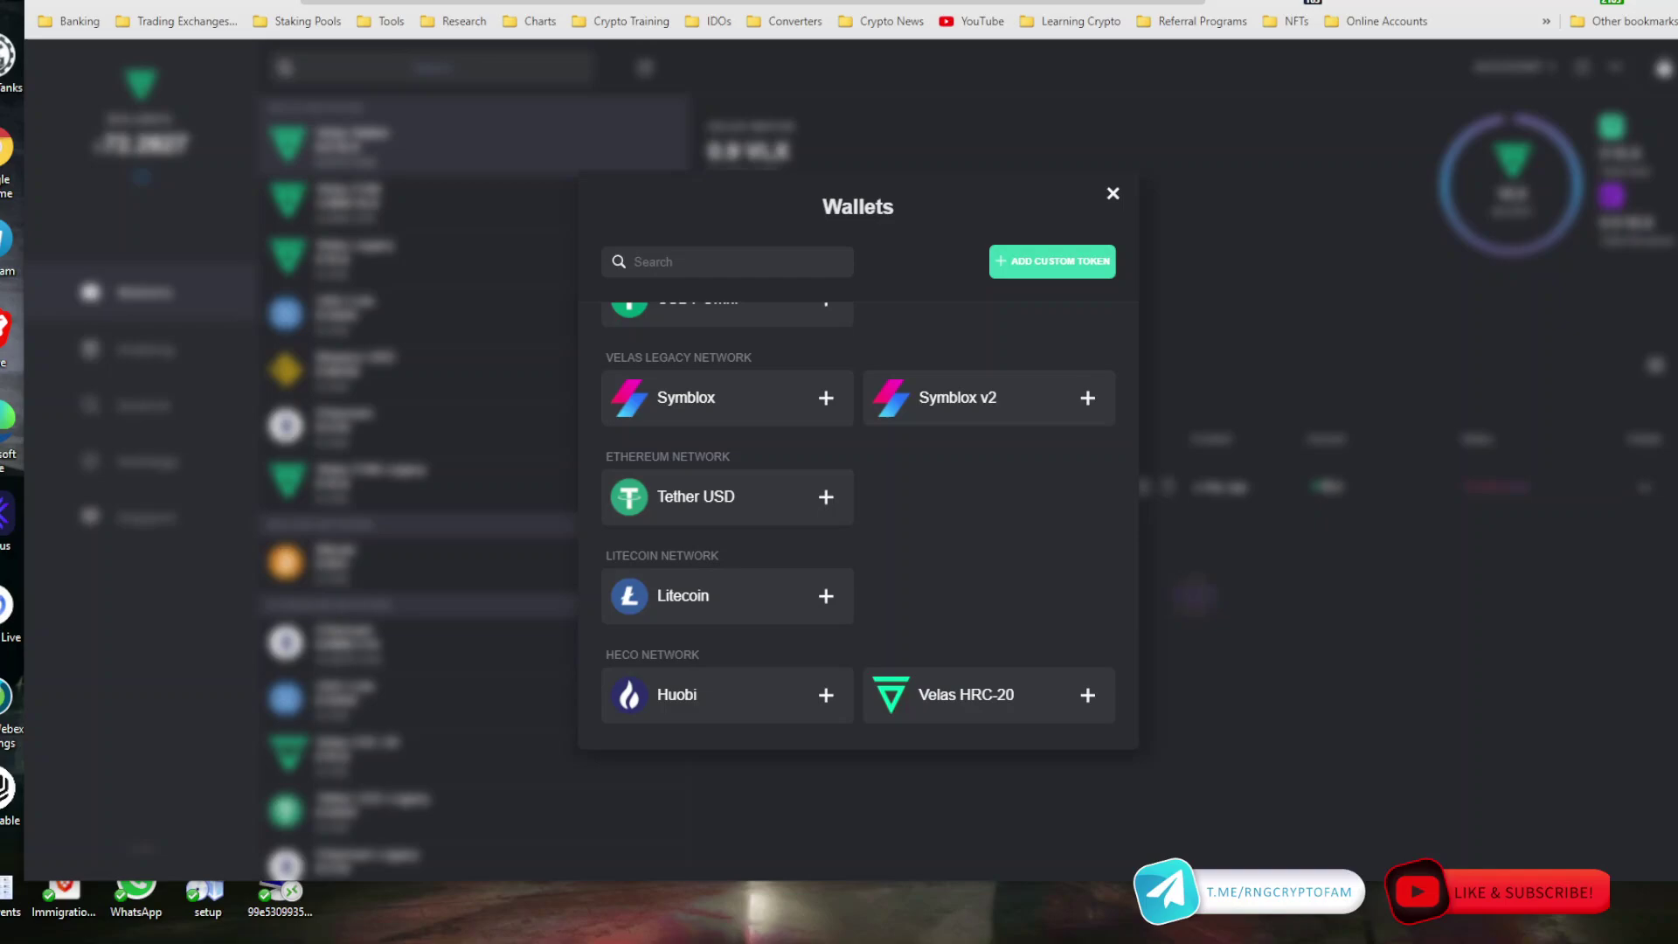
pyautogui.scroll(2, 858, 525)
pyautogui.scroll(-2, 858, 524)
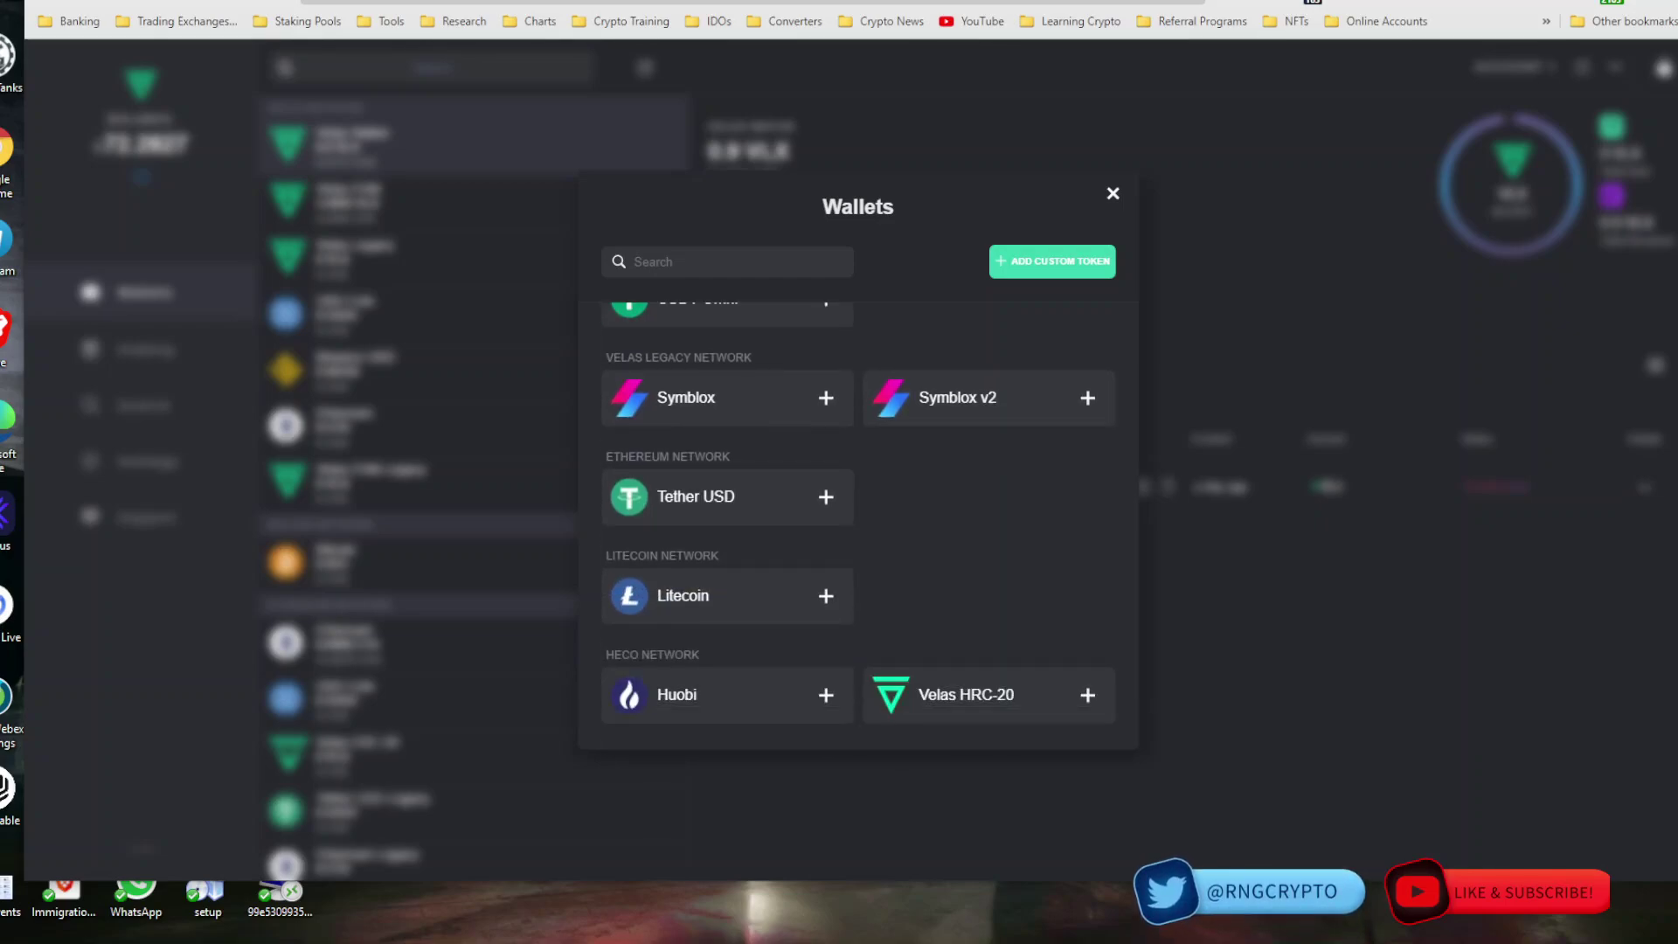
pyautogui.click(826, 496)
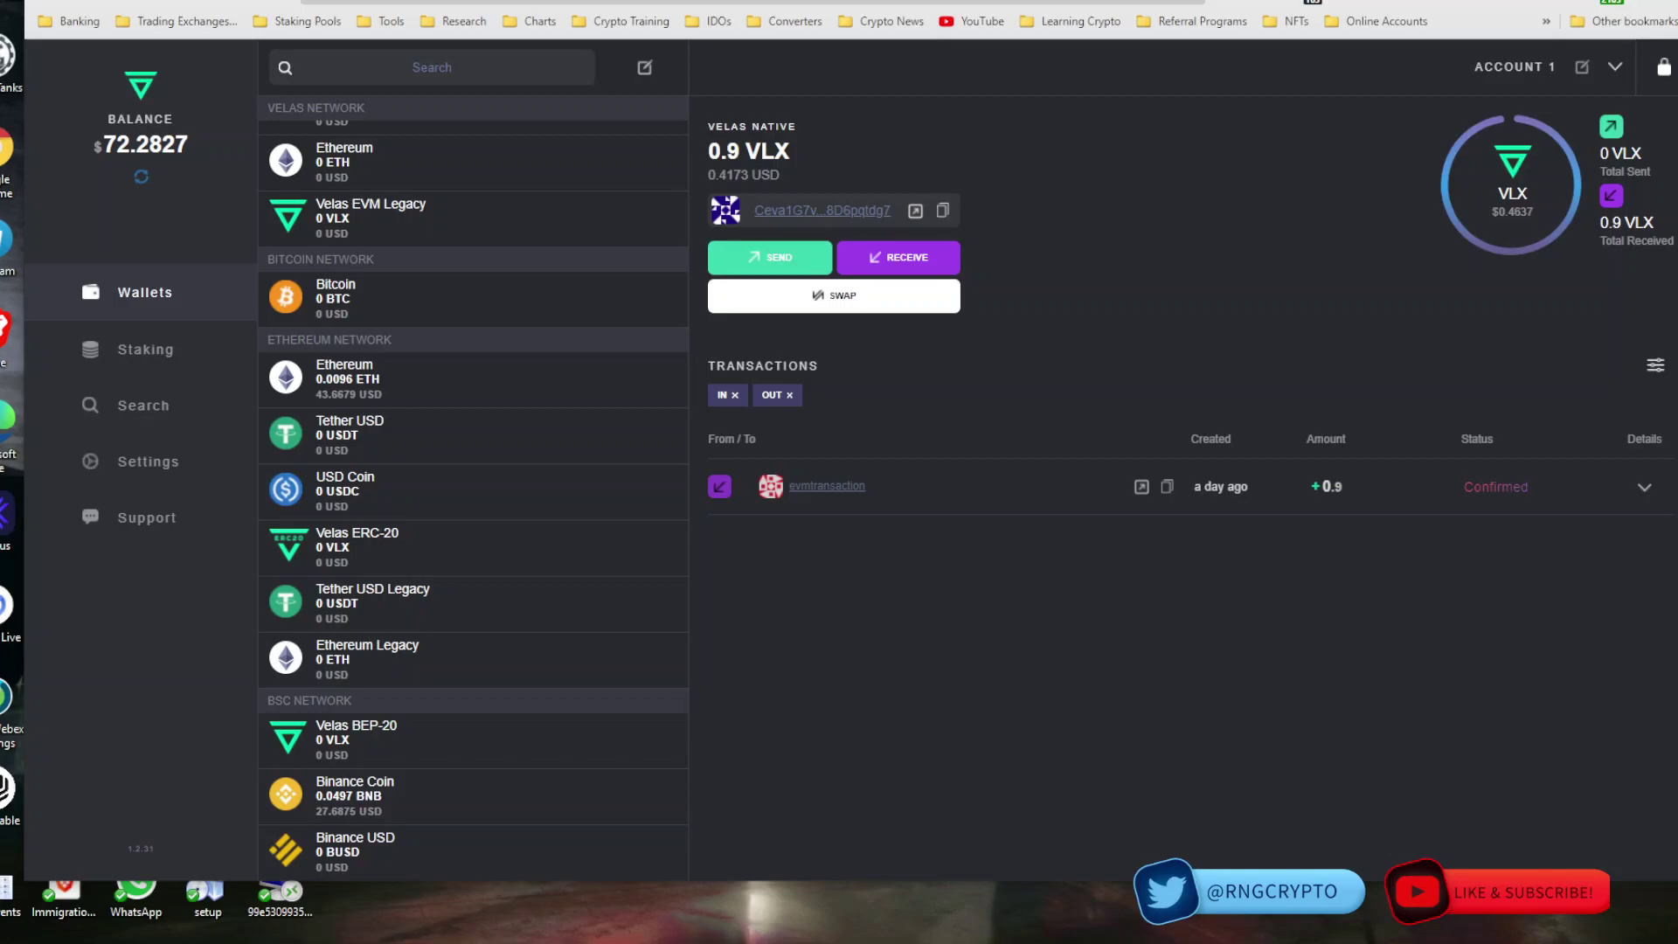
# - Open the Binance USD wallet to review its 8,100 BUSD sent and received
pyautogui.scroll(3, 473, 490)
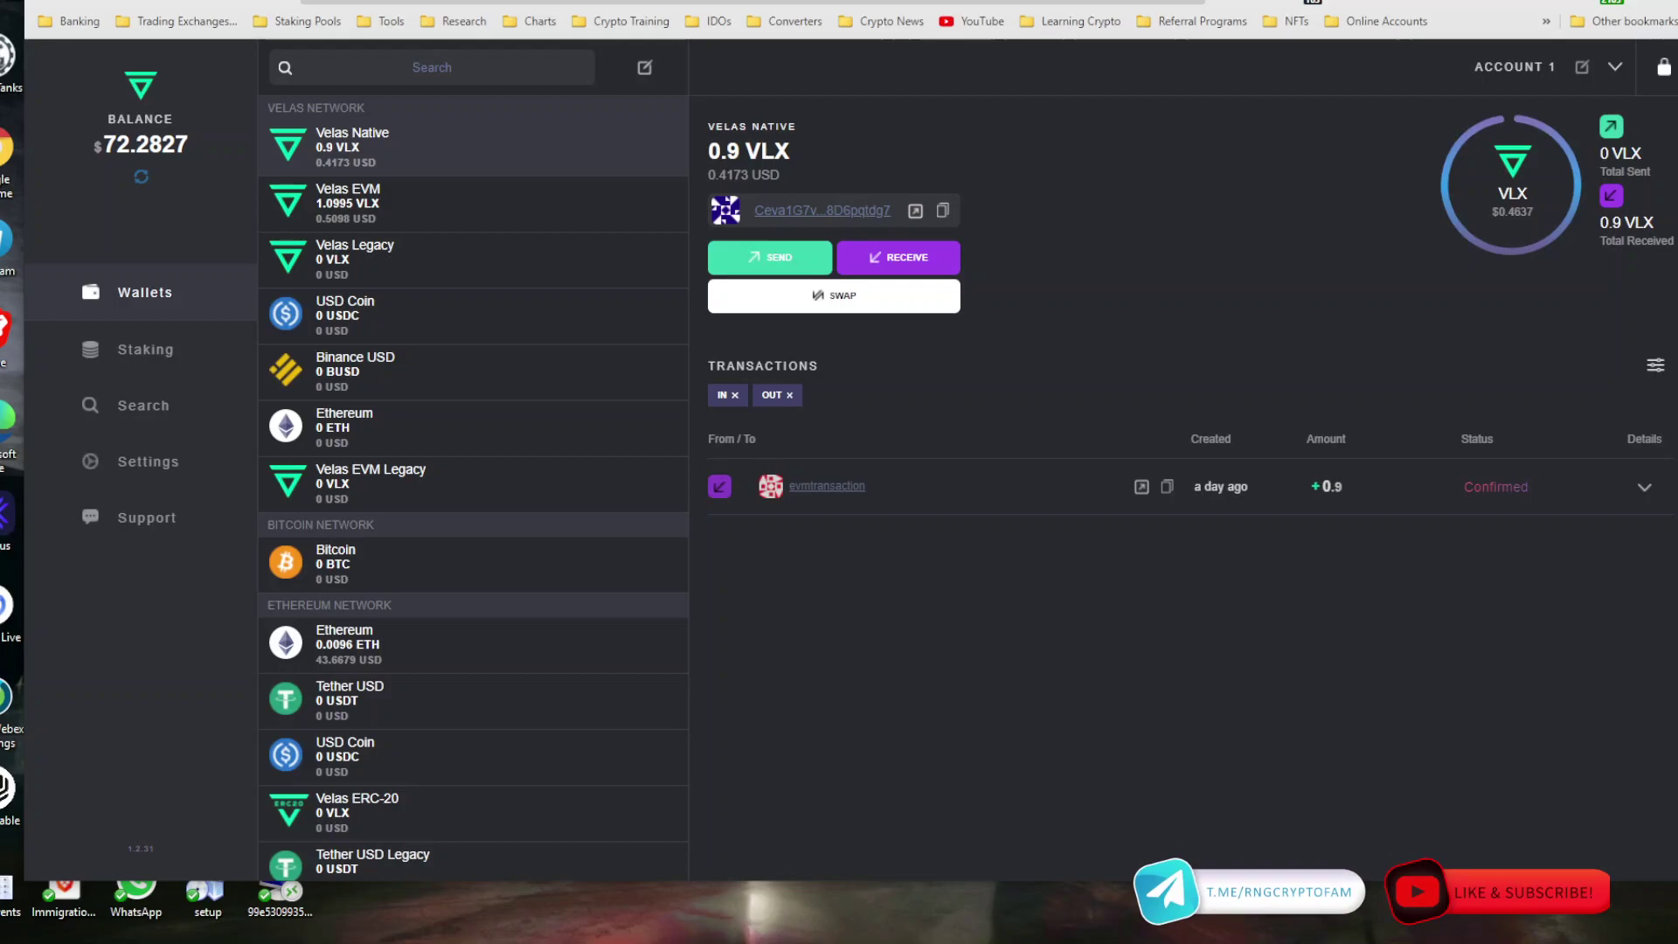
pyautogui.scroll(-2, 473, 490)
pyautogui.scroll(-1, 473, 489)
pyautogui.click(355, 371)
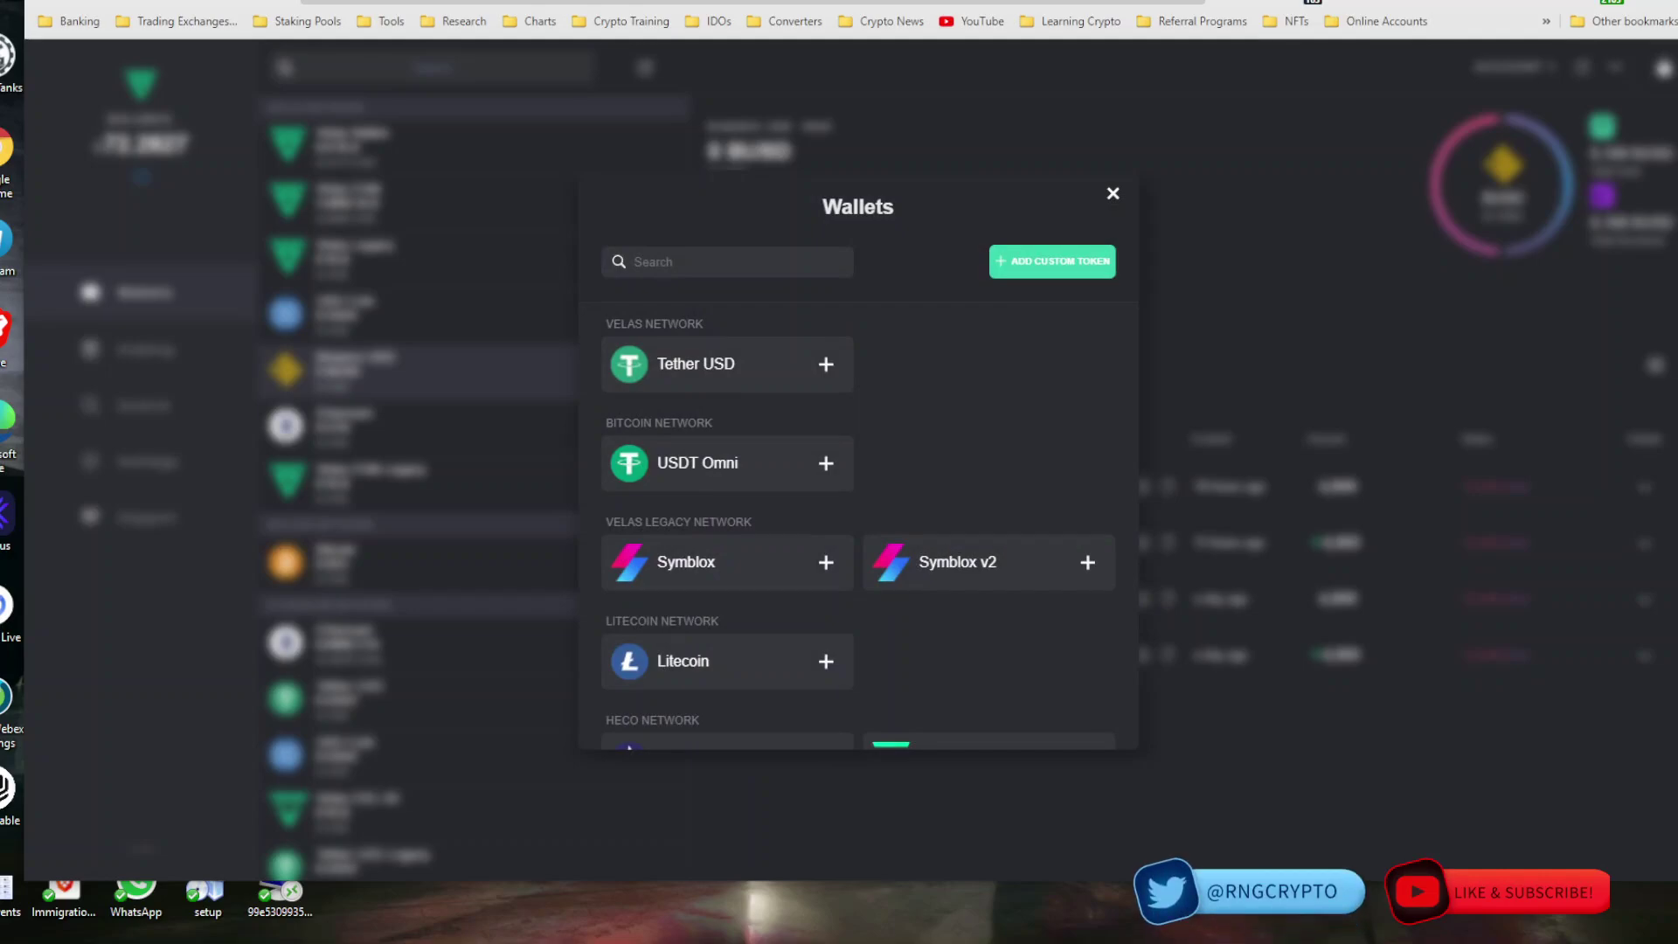
# - Close the token list, glance at Binance Coin, and return to the Binance USD wallet
pyautogui.press('Escape')
pyautogui.scroll(-4, 472, 490)
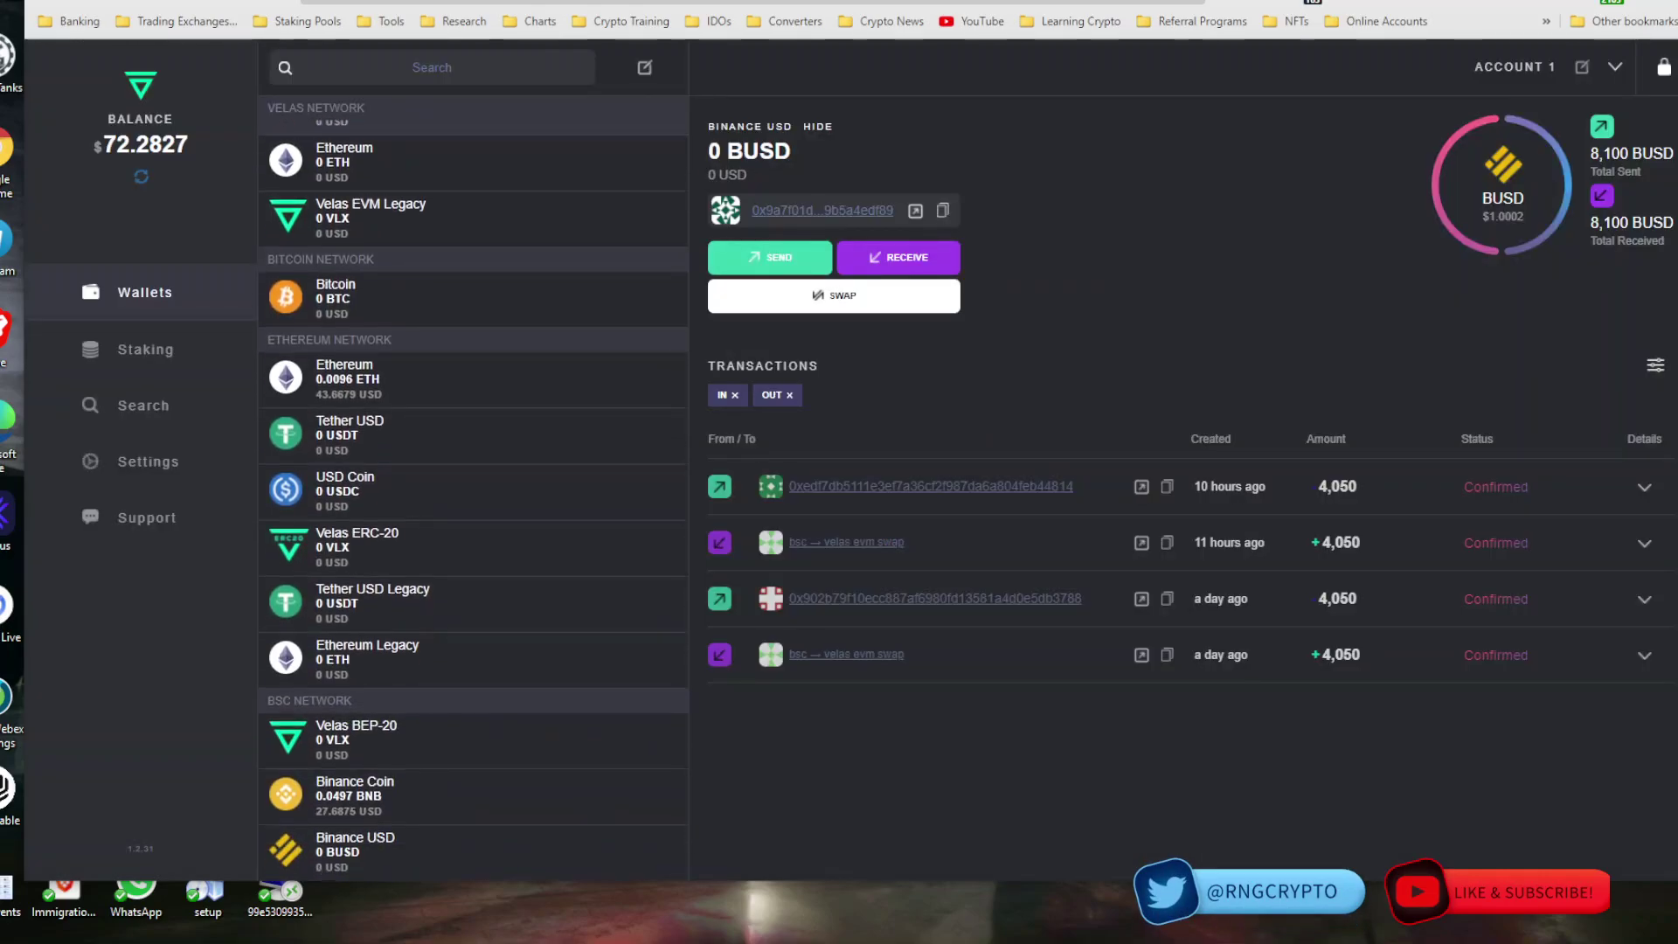
pyautogui.click(472, 795)
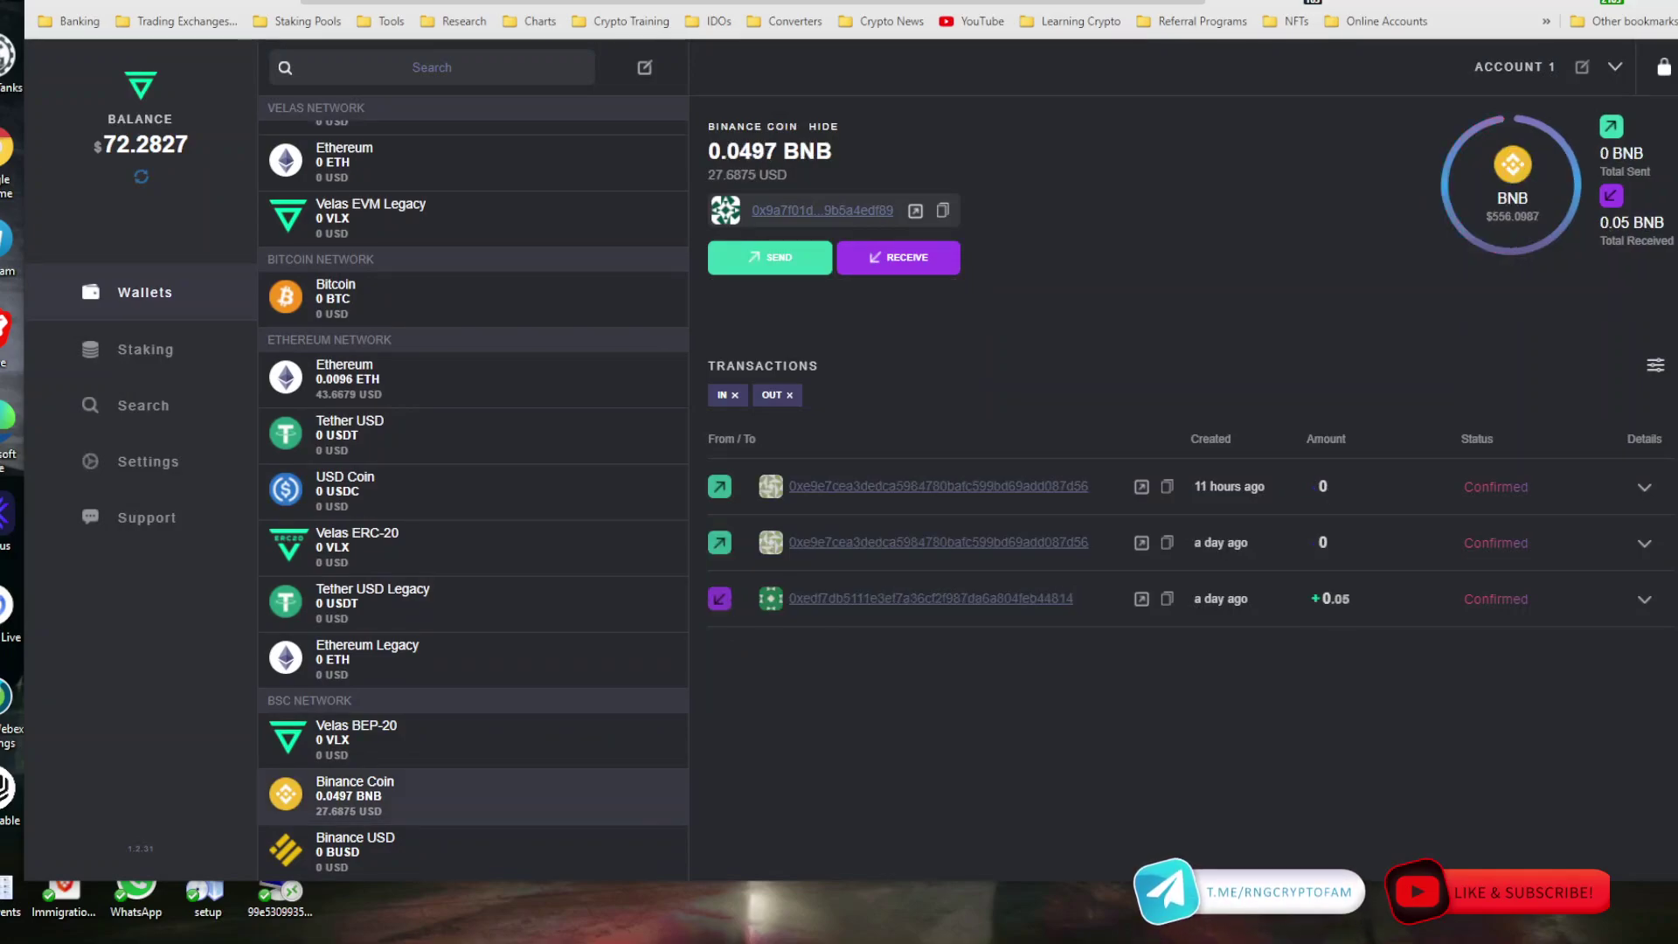
pyautogui.click(472, 852)
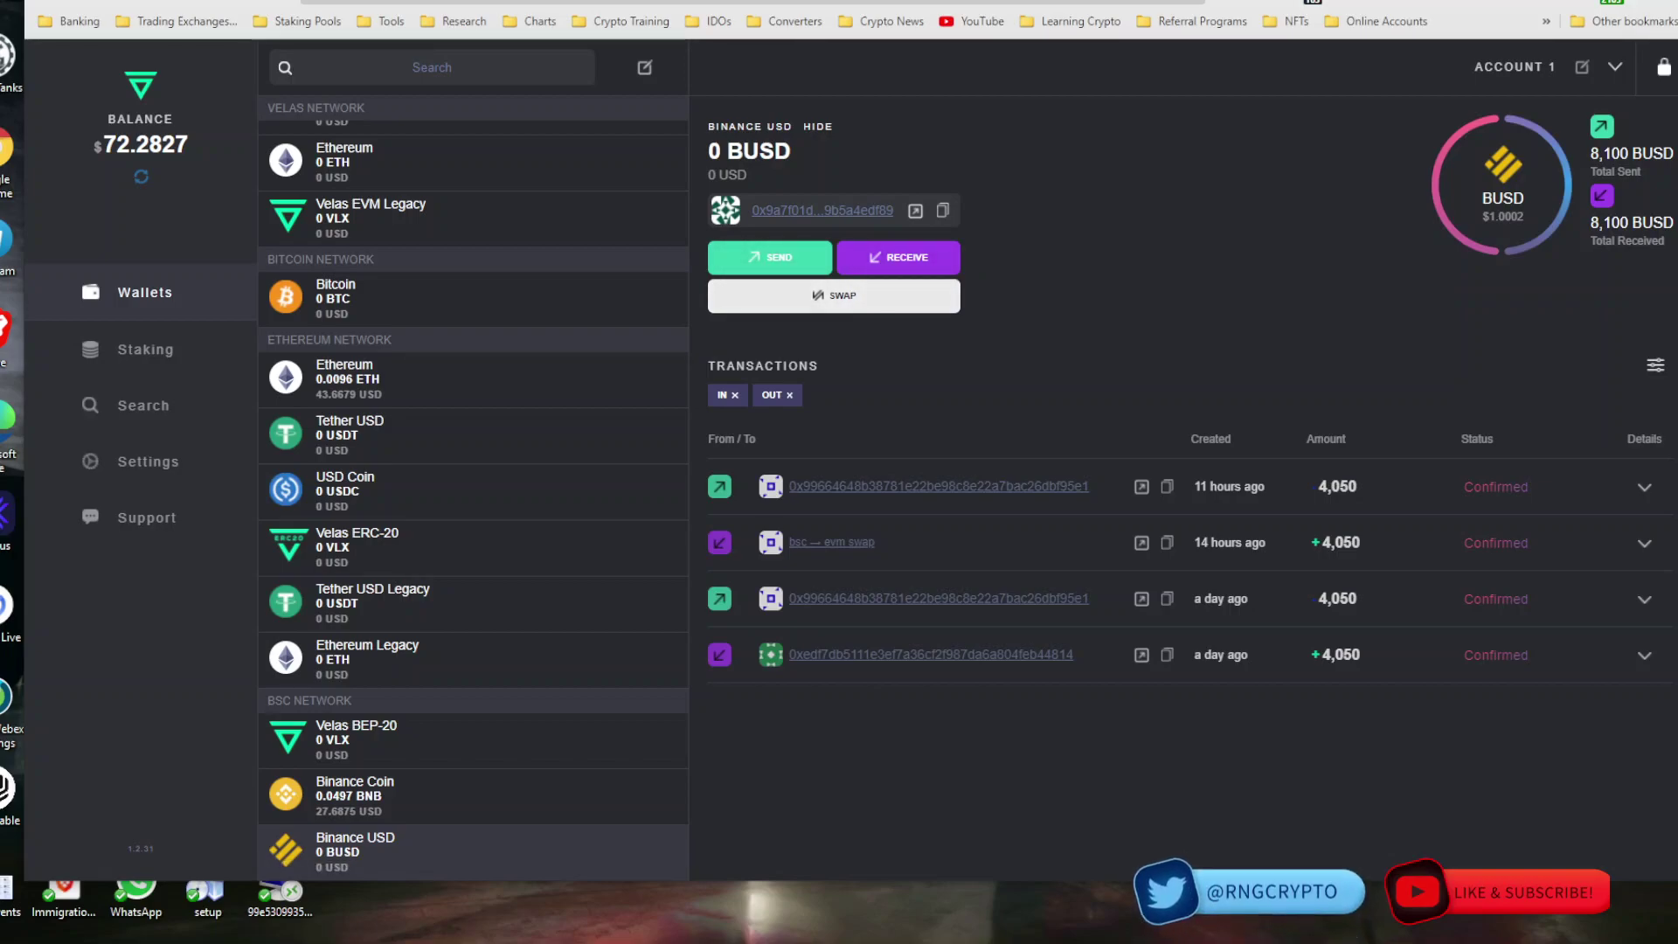
# - Close the token list again and start a send from the BSC Binance USD wallet
pyautogui.scroll(3, 473, 498)
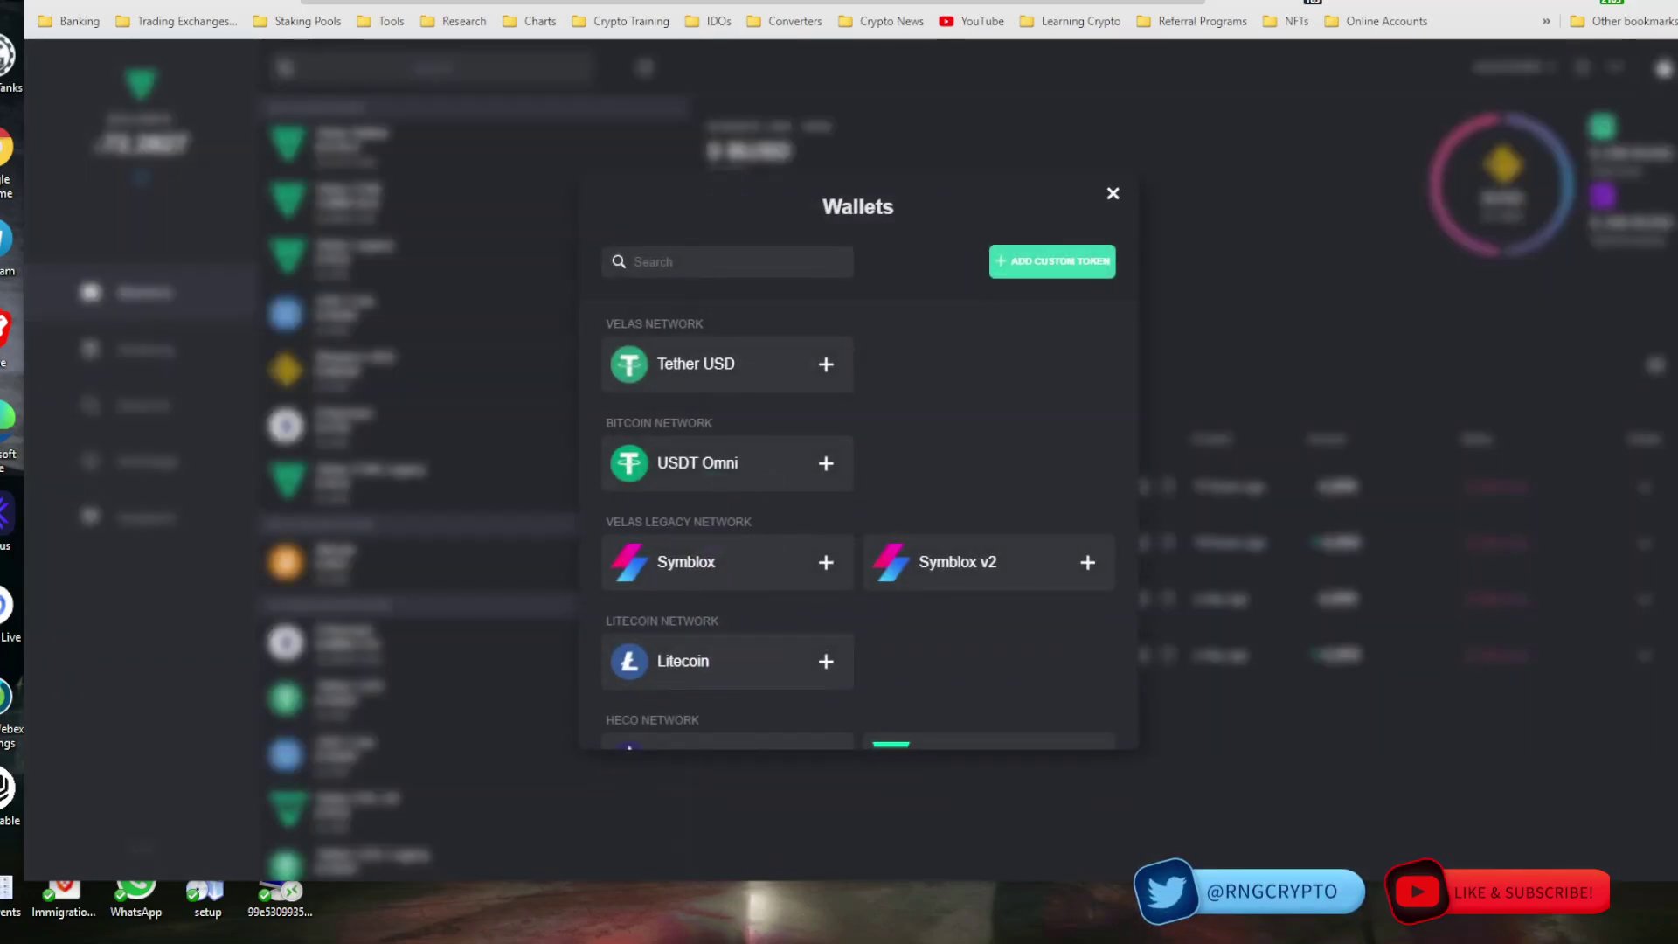
pyautogui.scroll(-1, 858, 524)
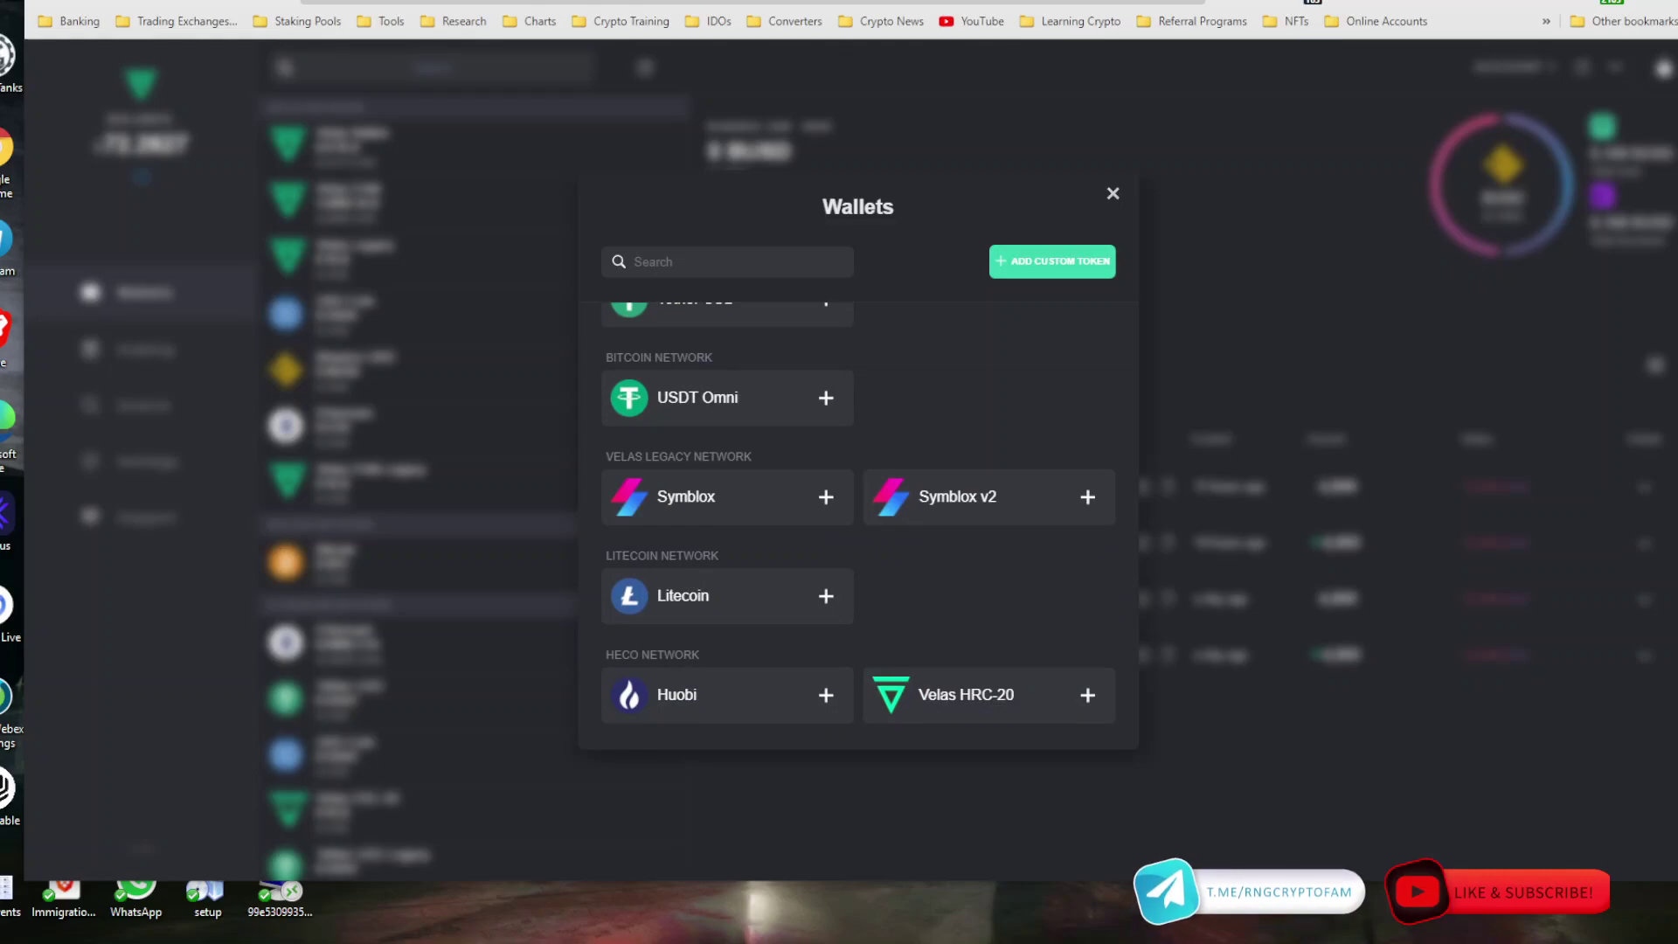
pyautogui.press('Escape')
pyautogui.scroll(-5, 473, 489)
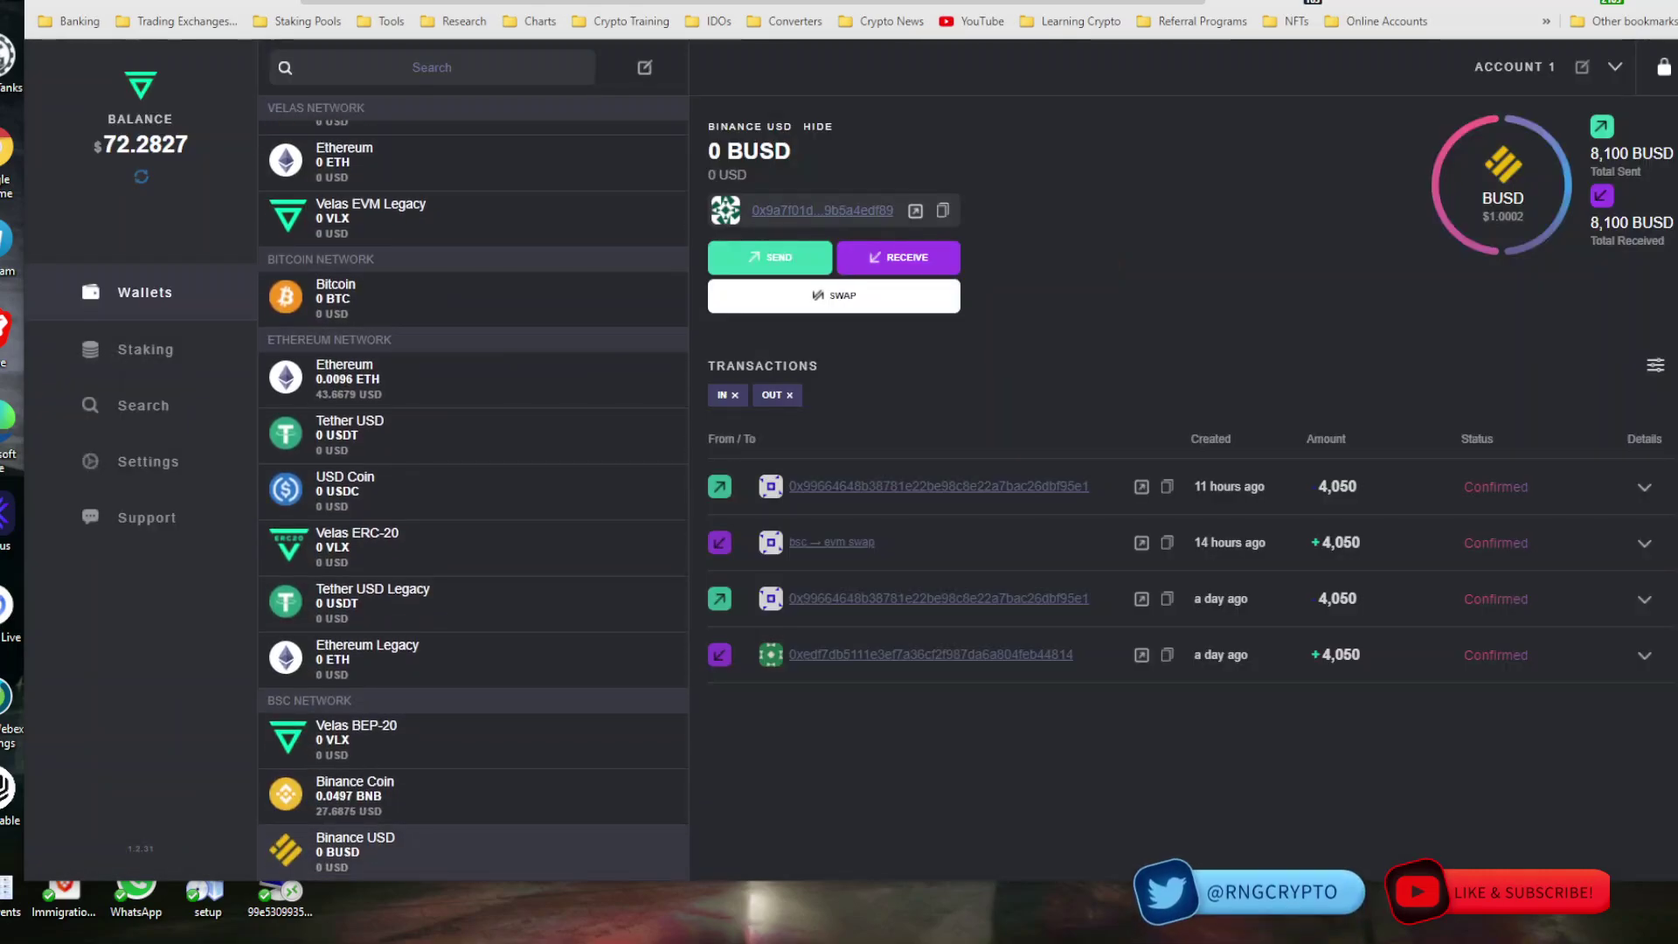
pyautogui.scroll(3, 473, 490)
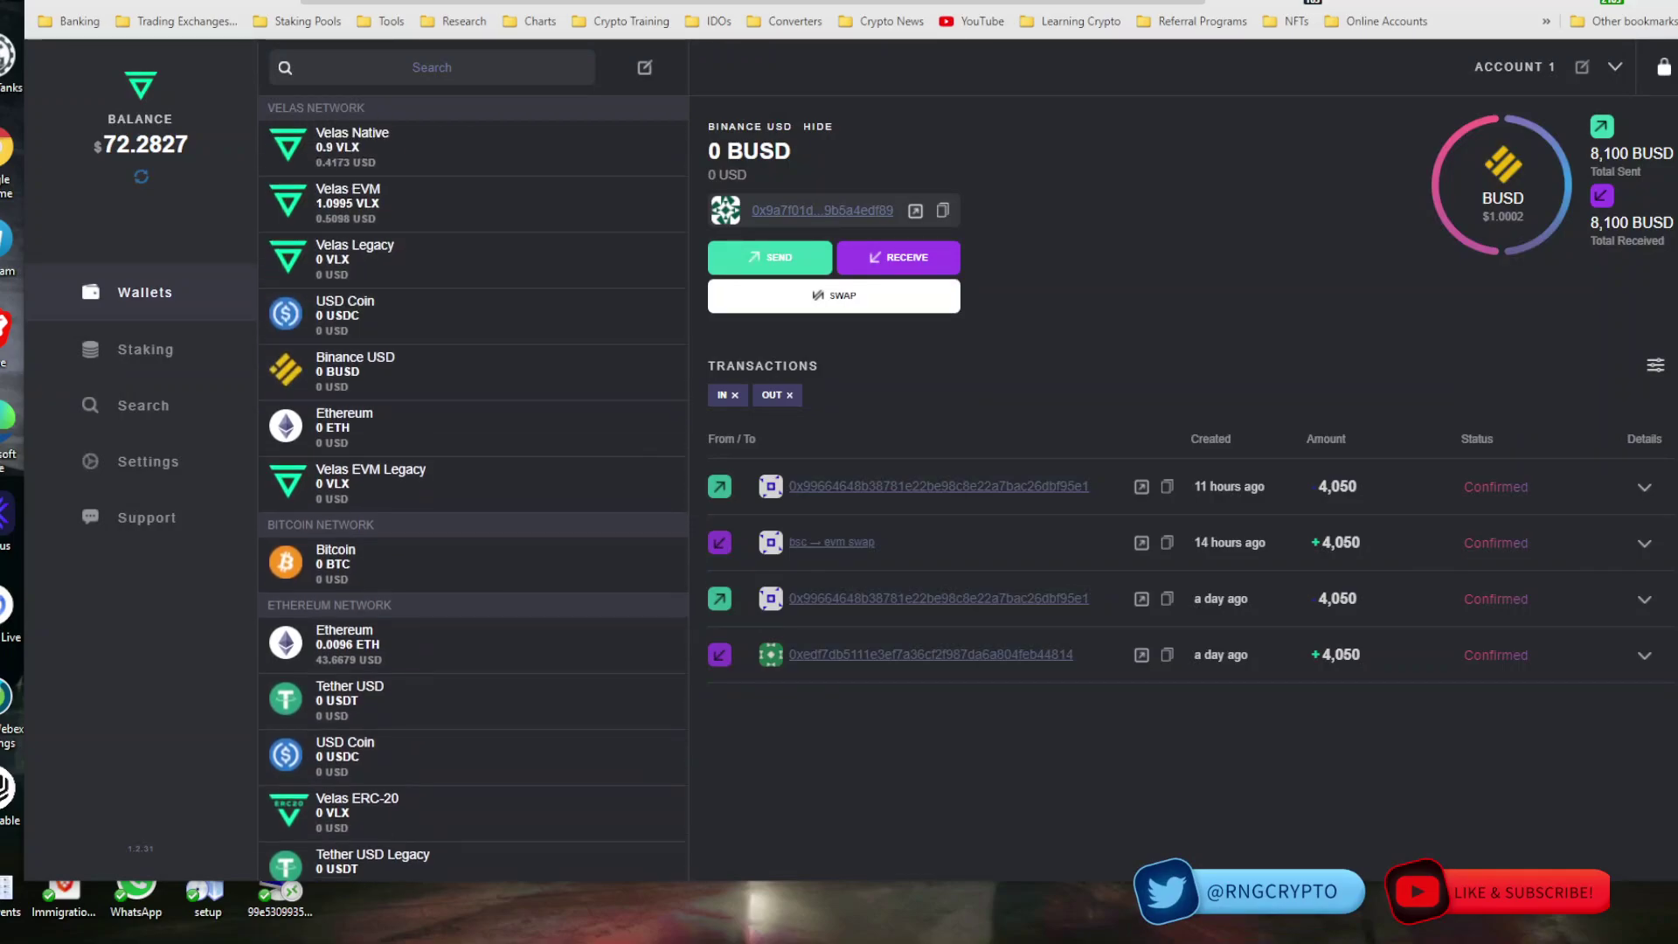
pyautogui.scroll(-2, 473, 490)
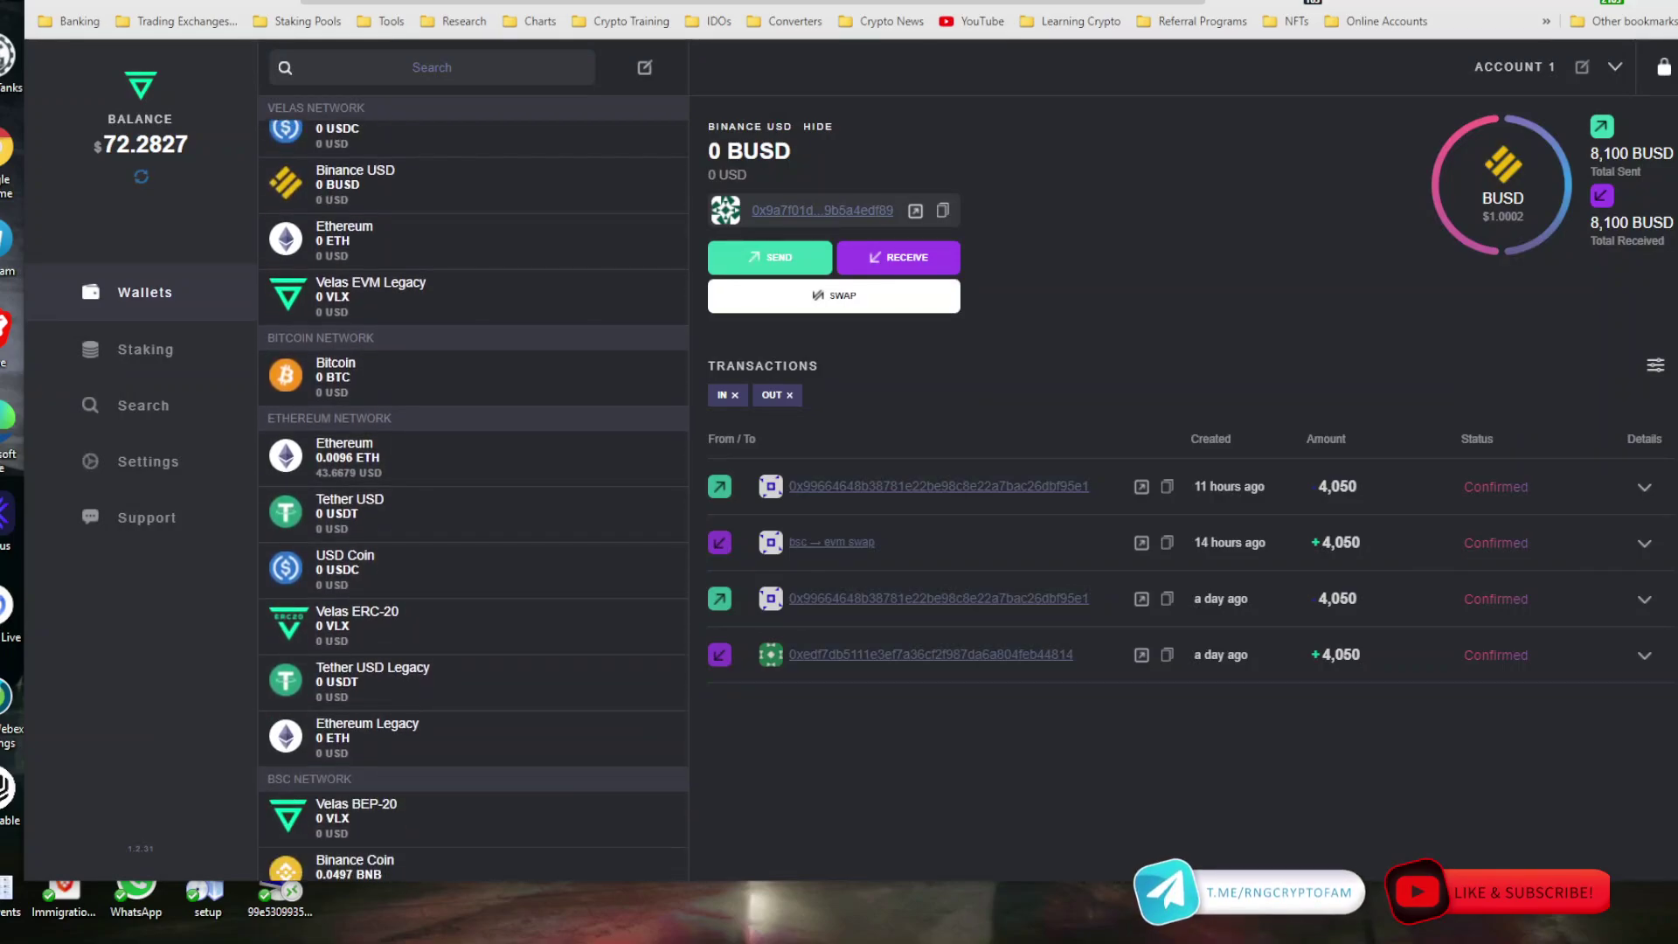
pyautogui.scroll(2, 473, 503)
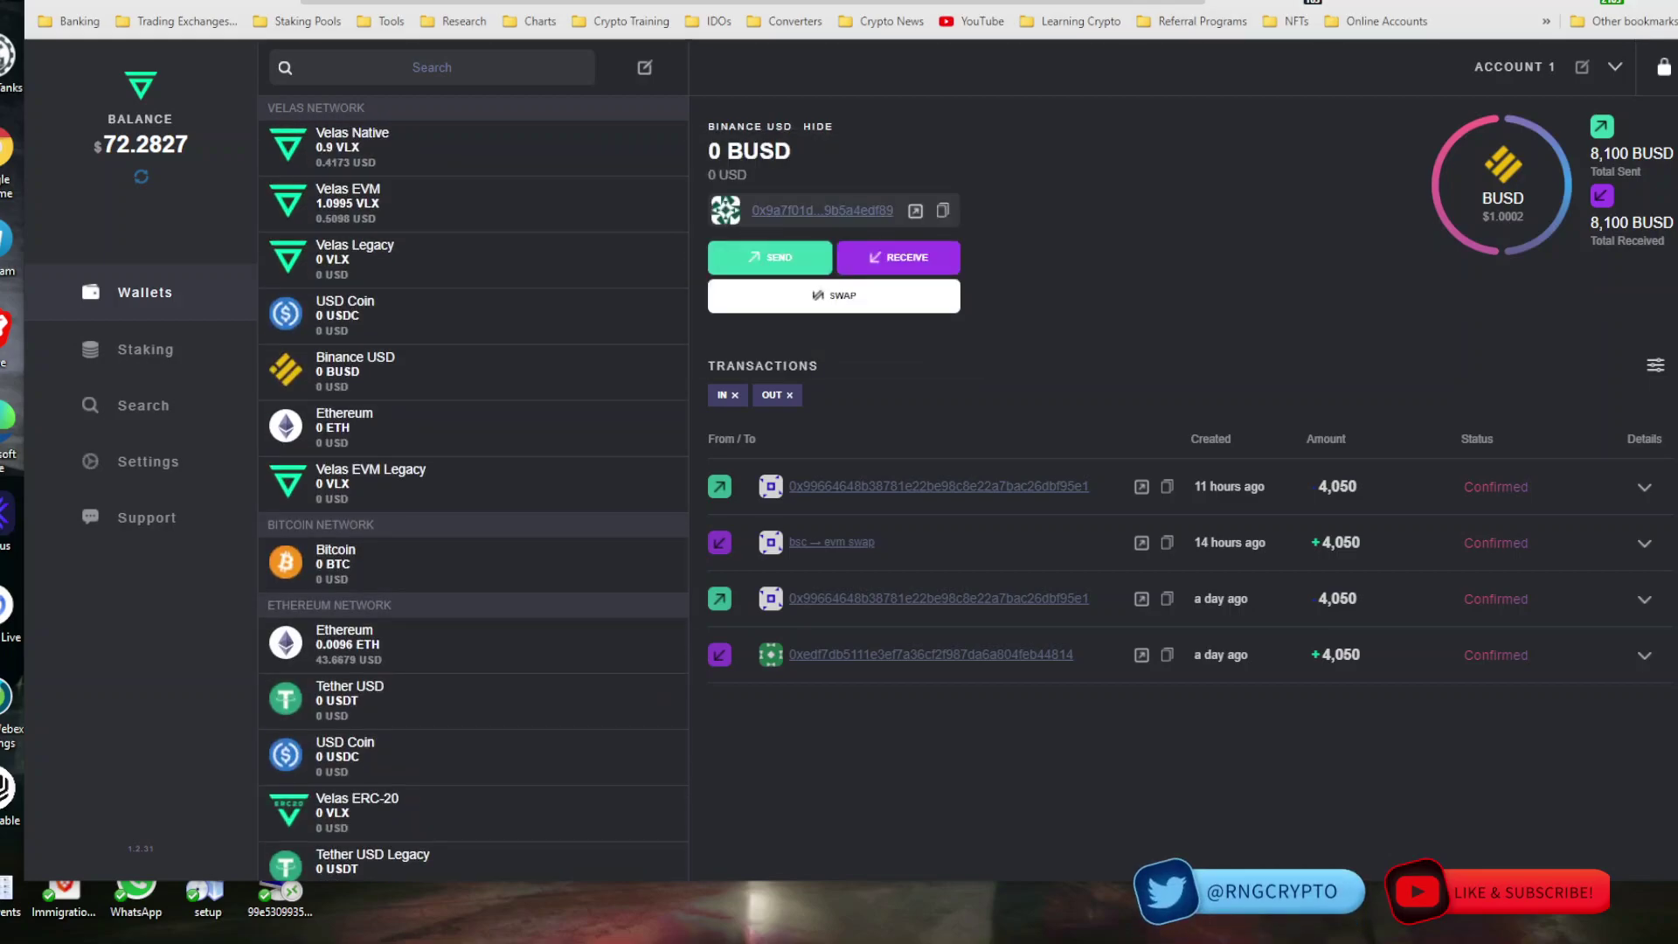
pyautogui.scroll(-1, 473, 503)
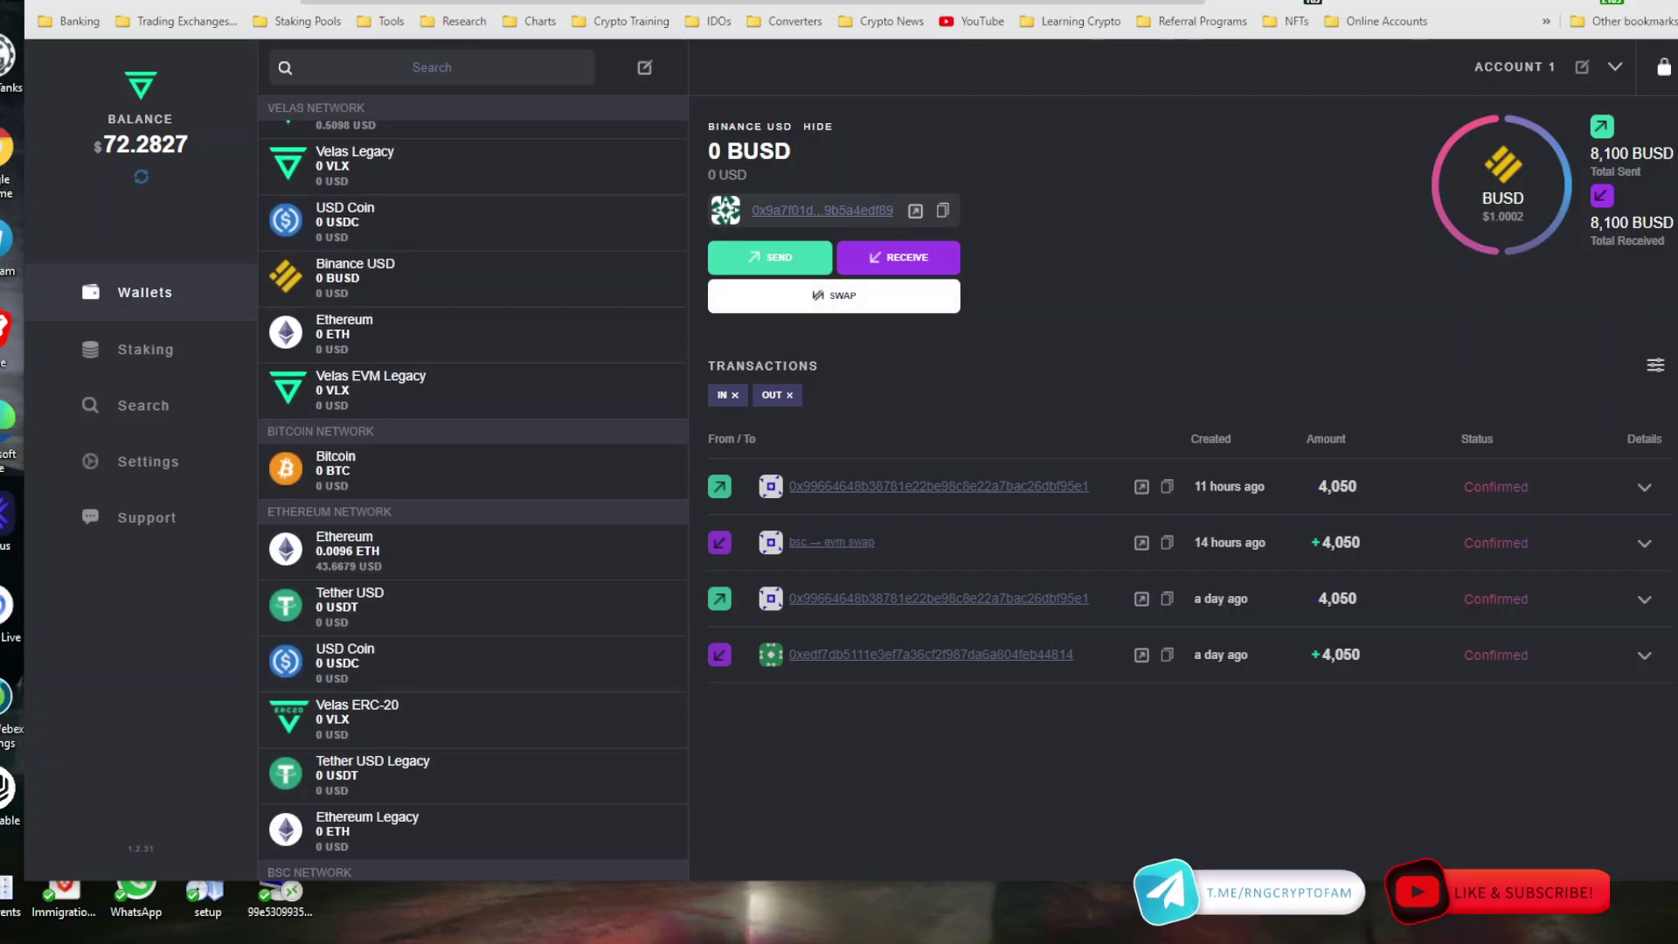
pyautogui.scroll(-2, 473, 502)
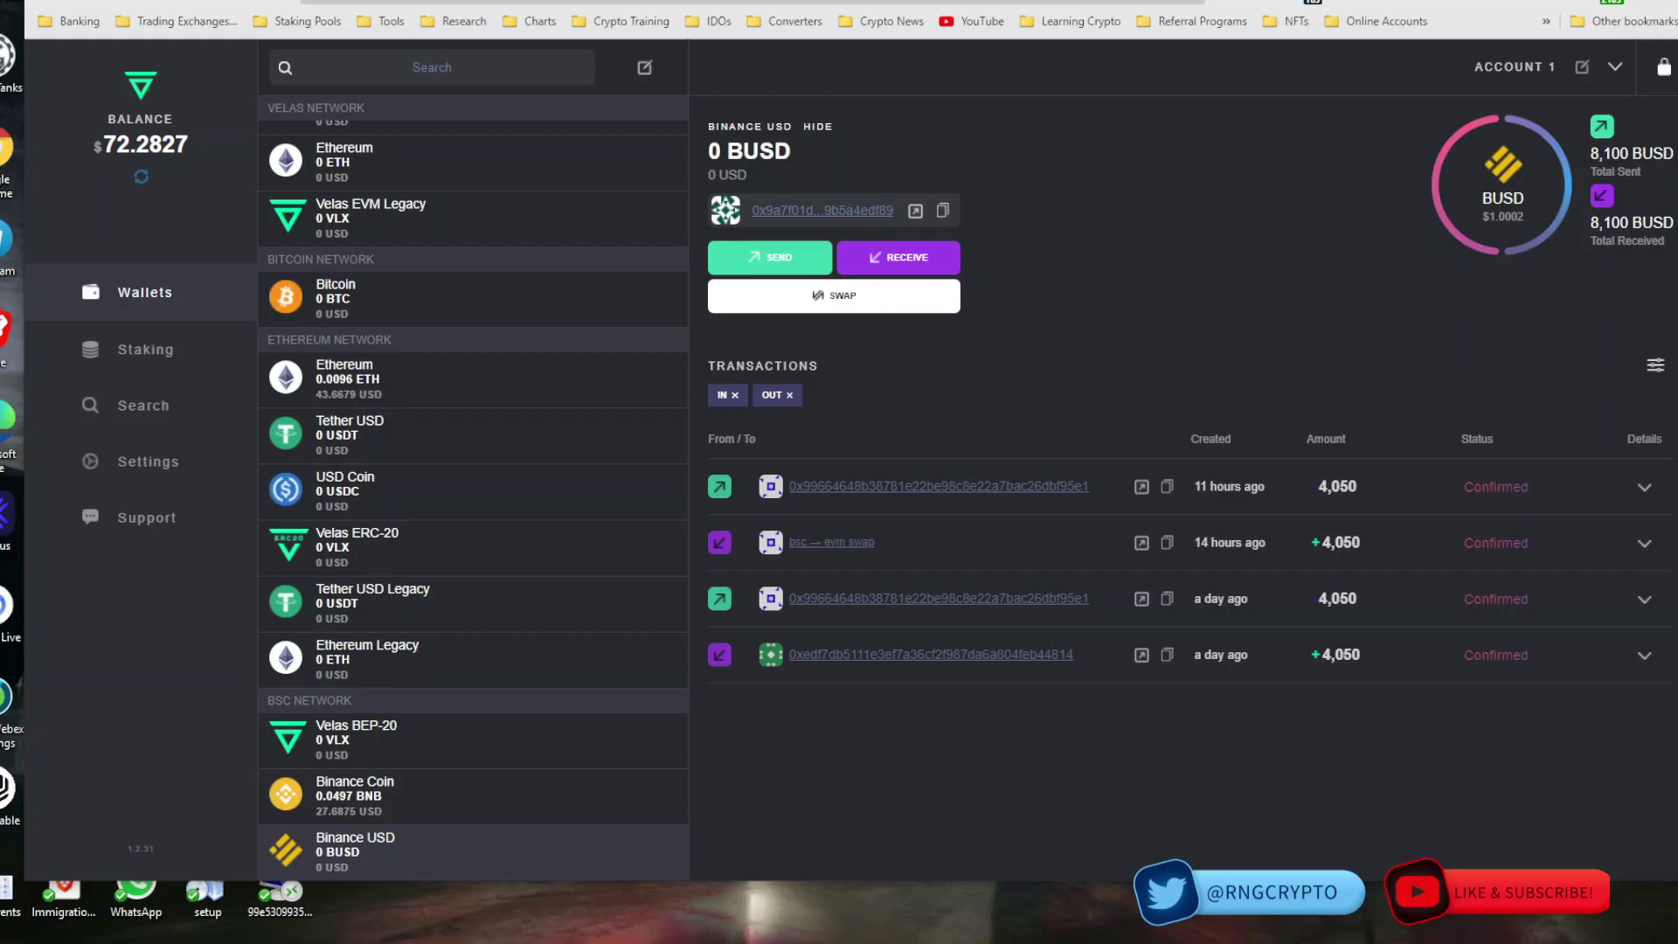
pyautogui.click(770, 257)
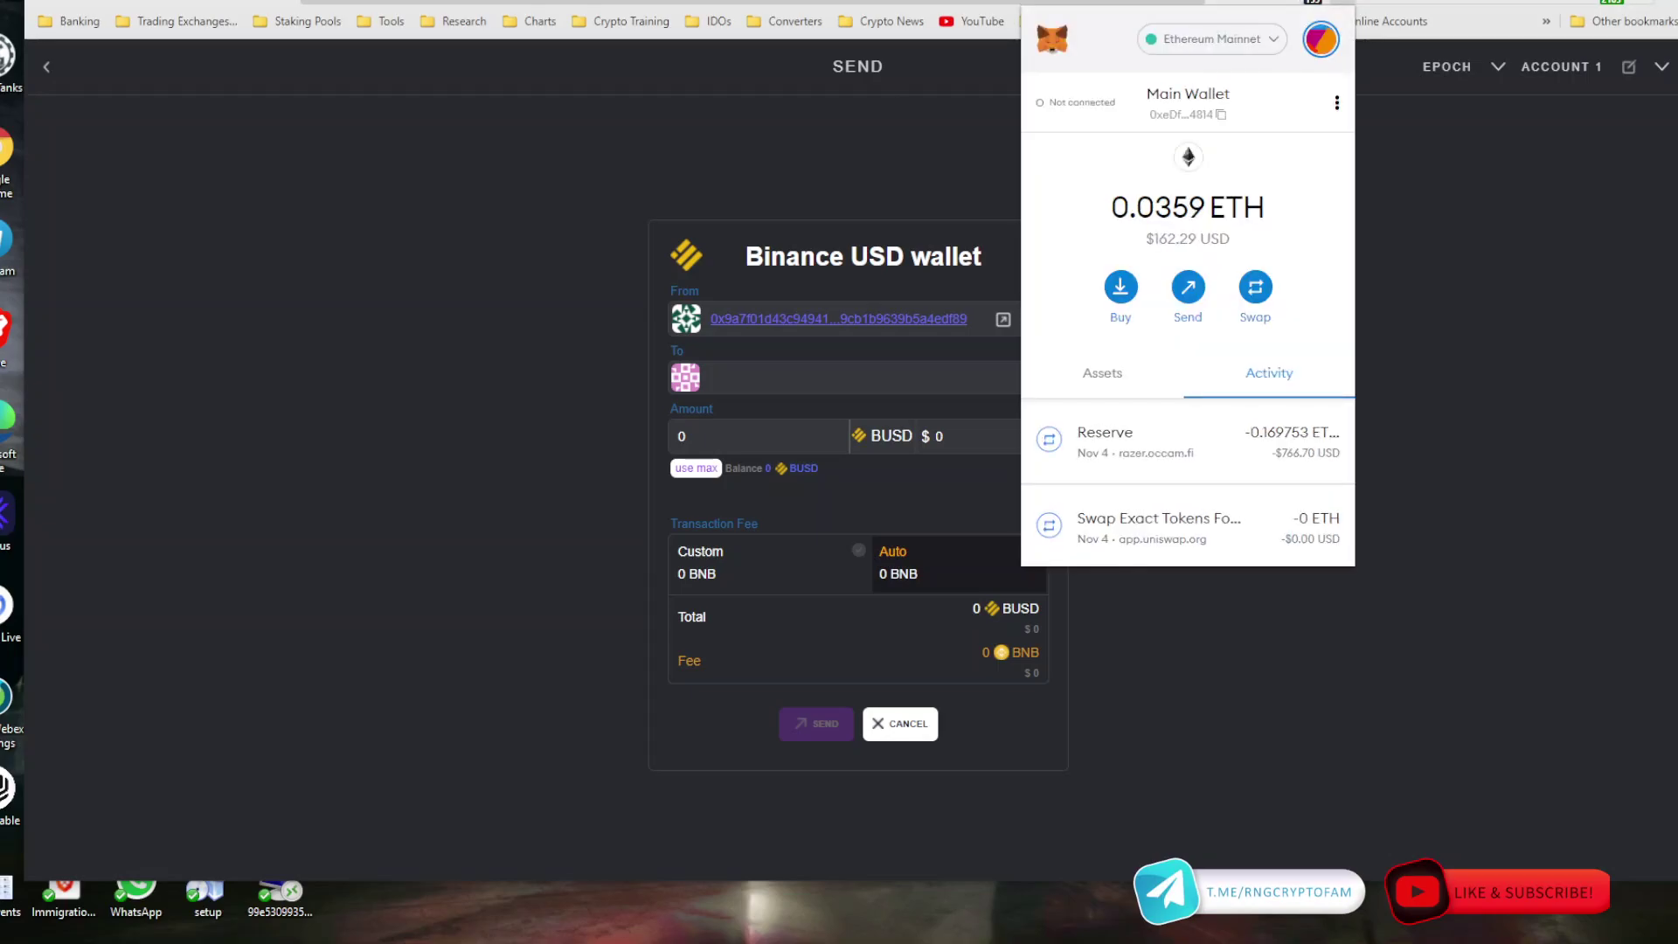
# - In MetaMask, switch to Binance Smartchain and open the BUSD token
pyautogui.click(1195, 38)
pyautogui.scroll(-3, 1193, 350)
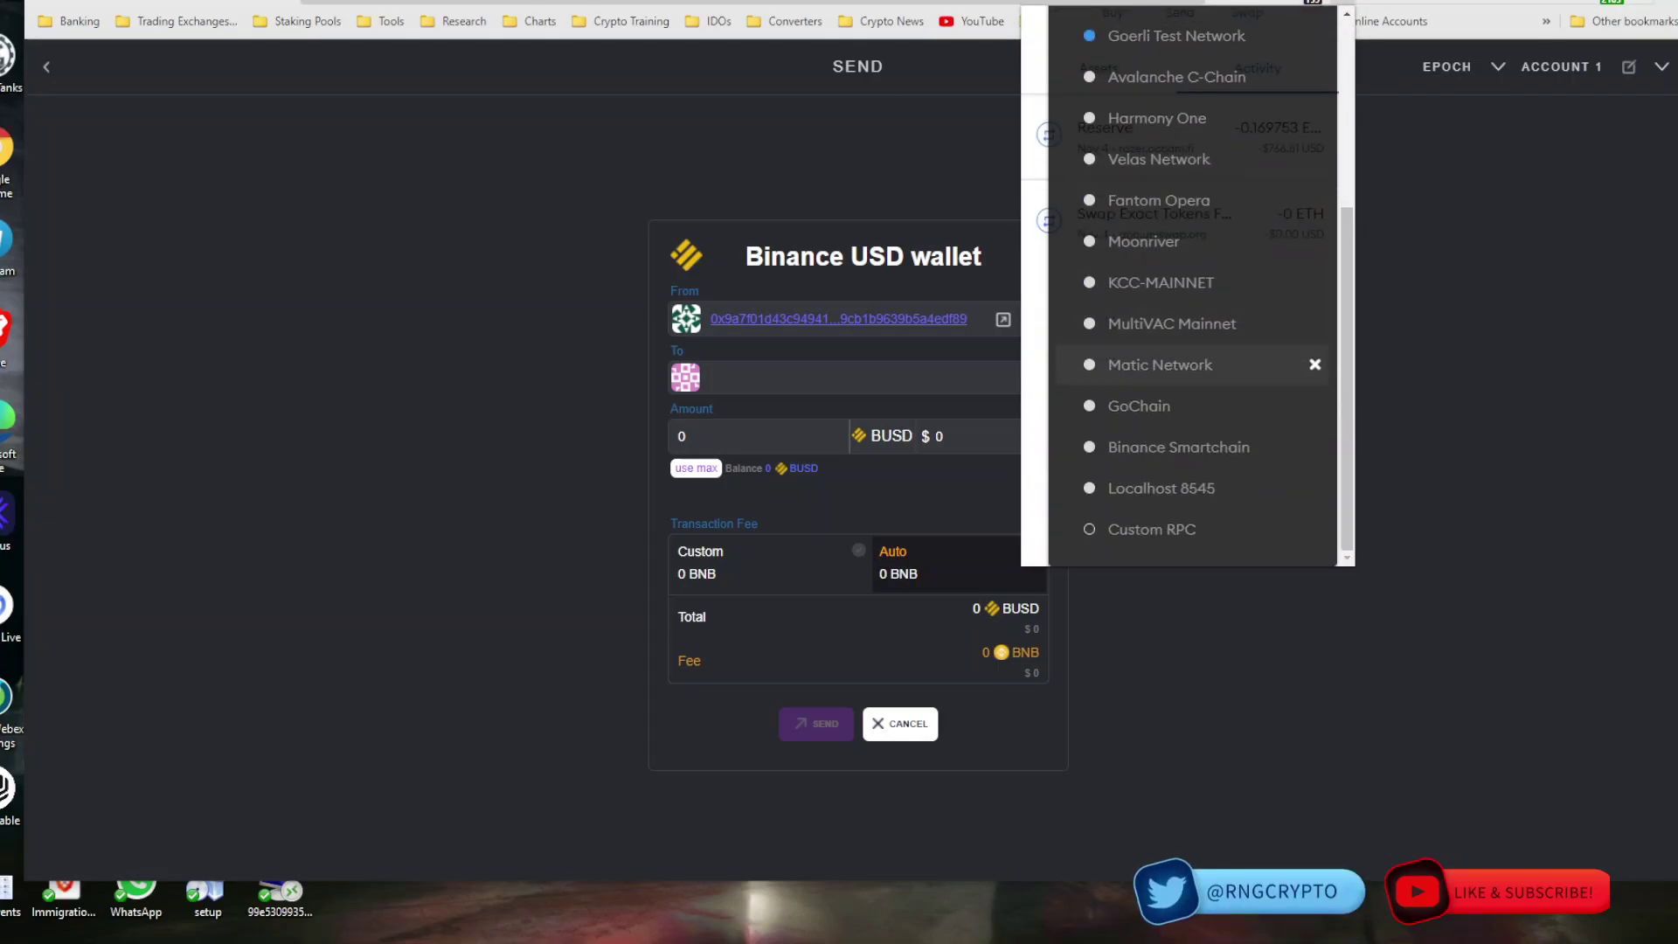
pyautogui.press('Escape')
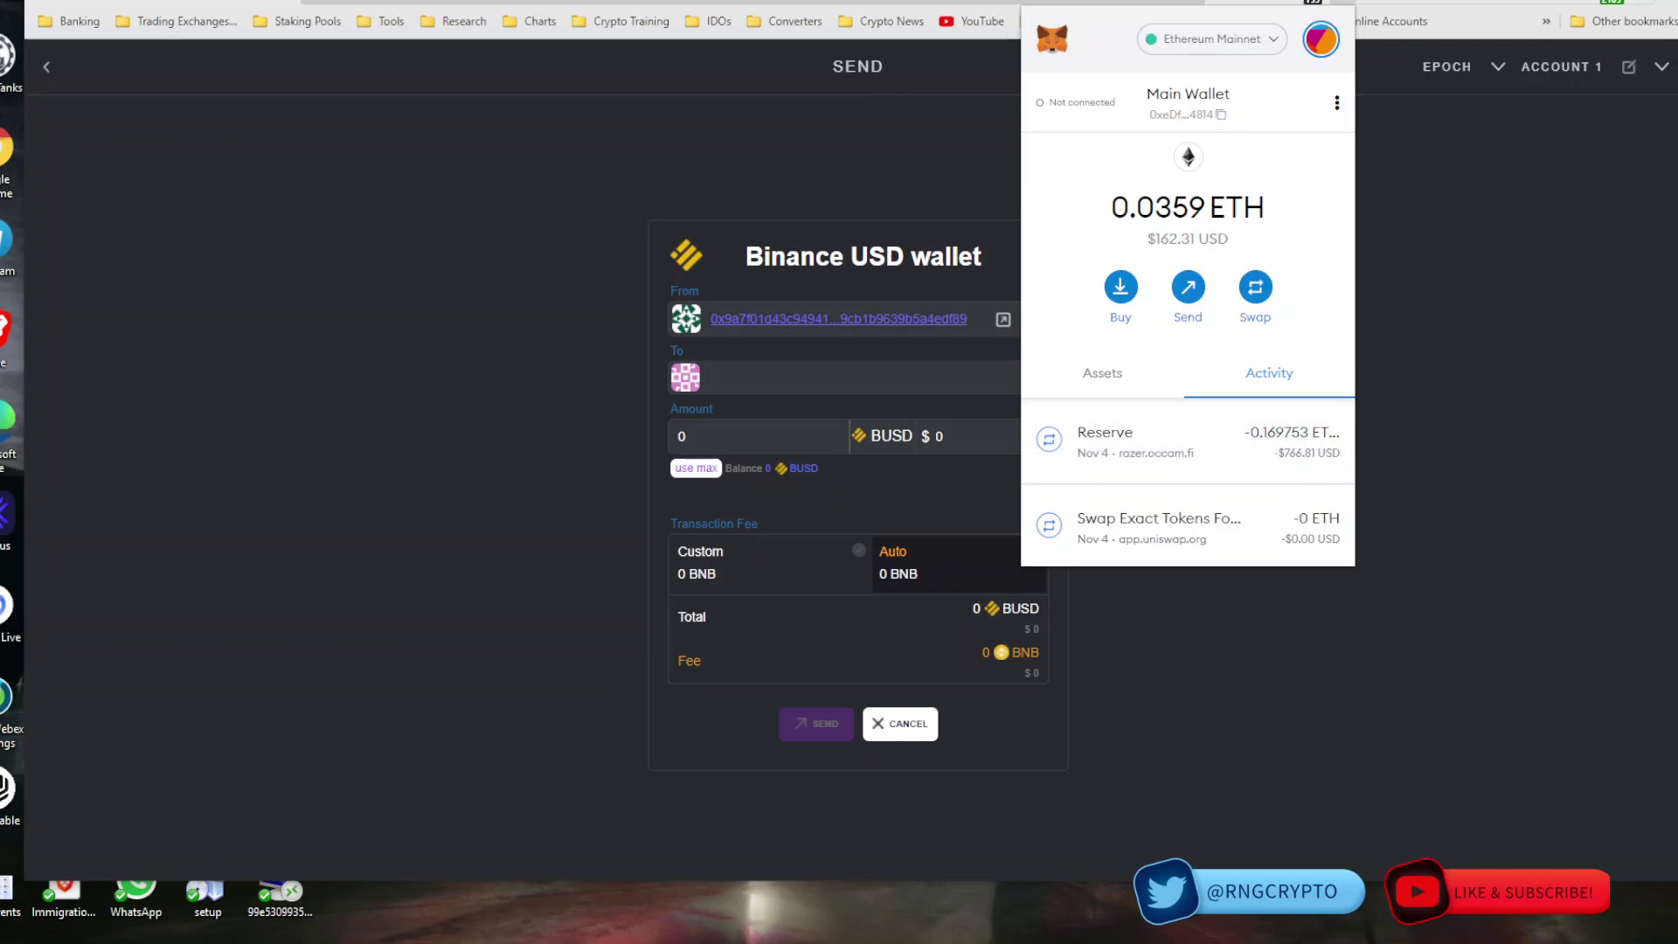
pyautogui.click(1102, 372)
pyautogui.scroll(-3, 1187, 349)
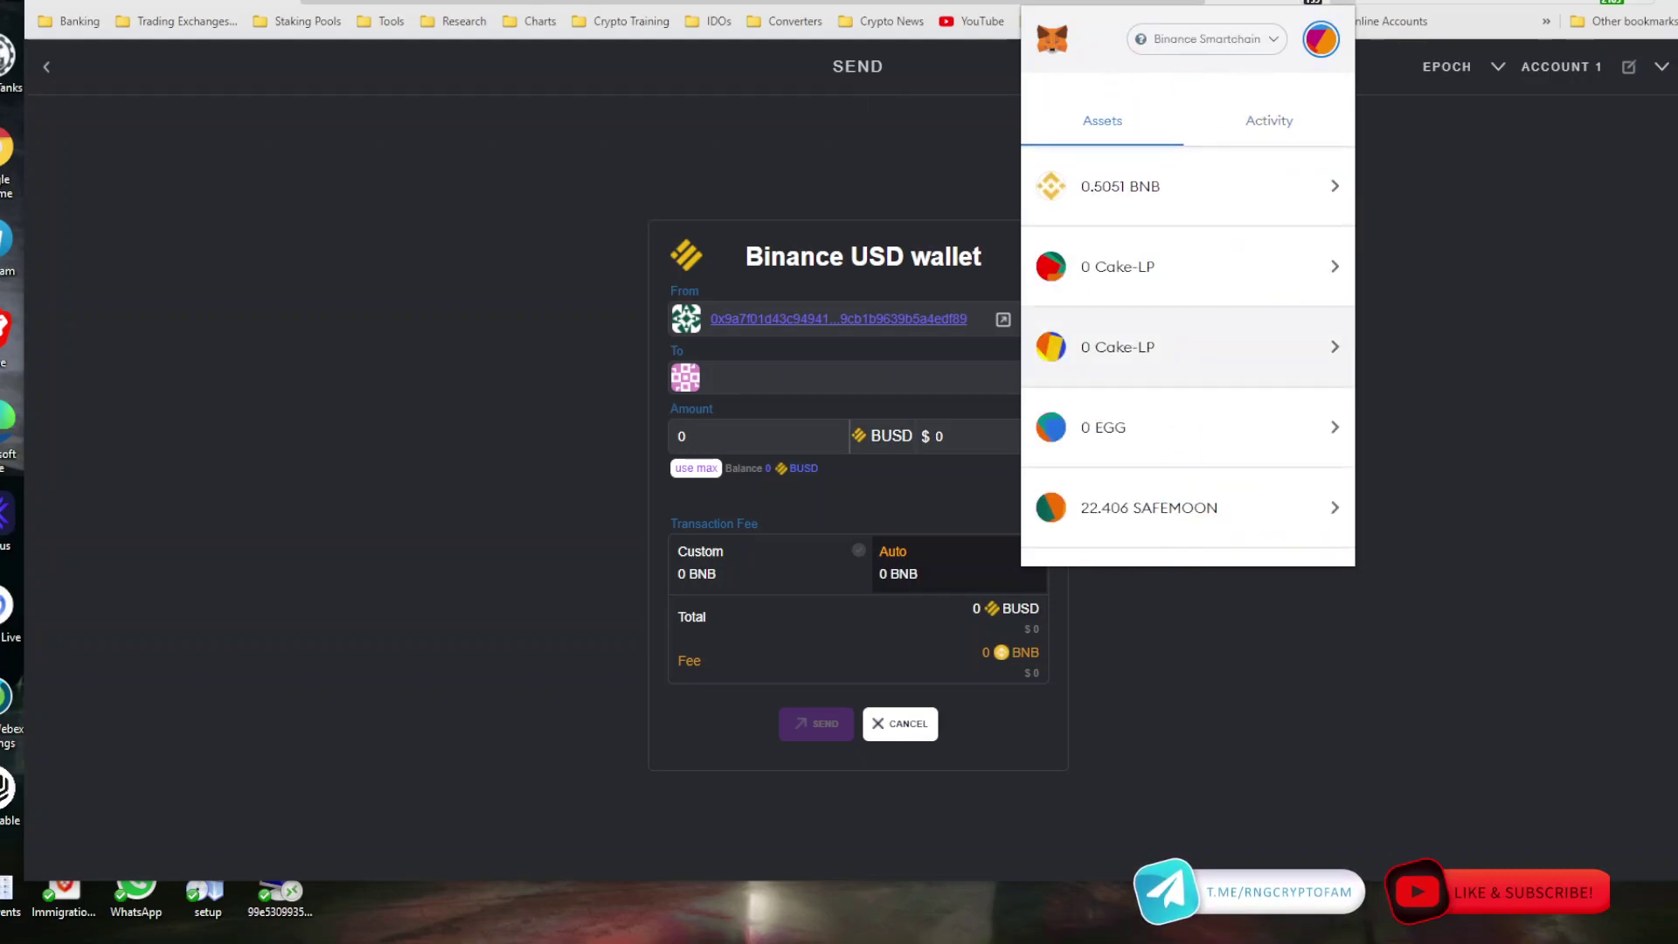
pyautogui.scroll(-10, 1188, 350)
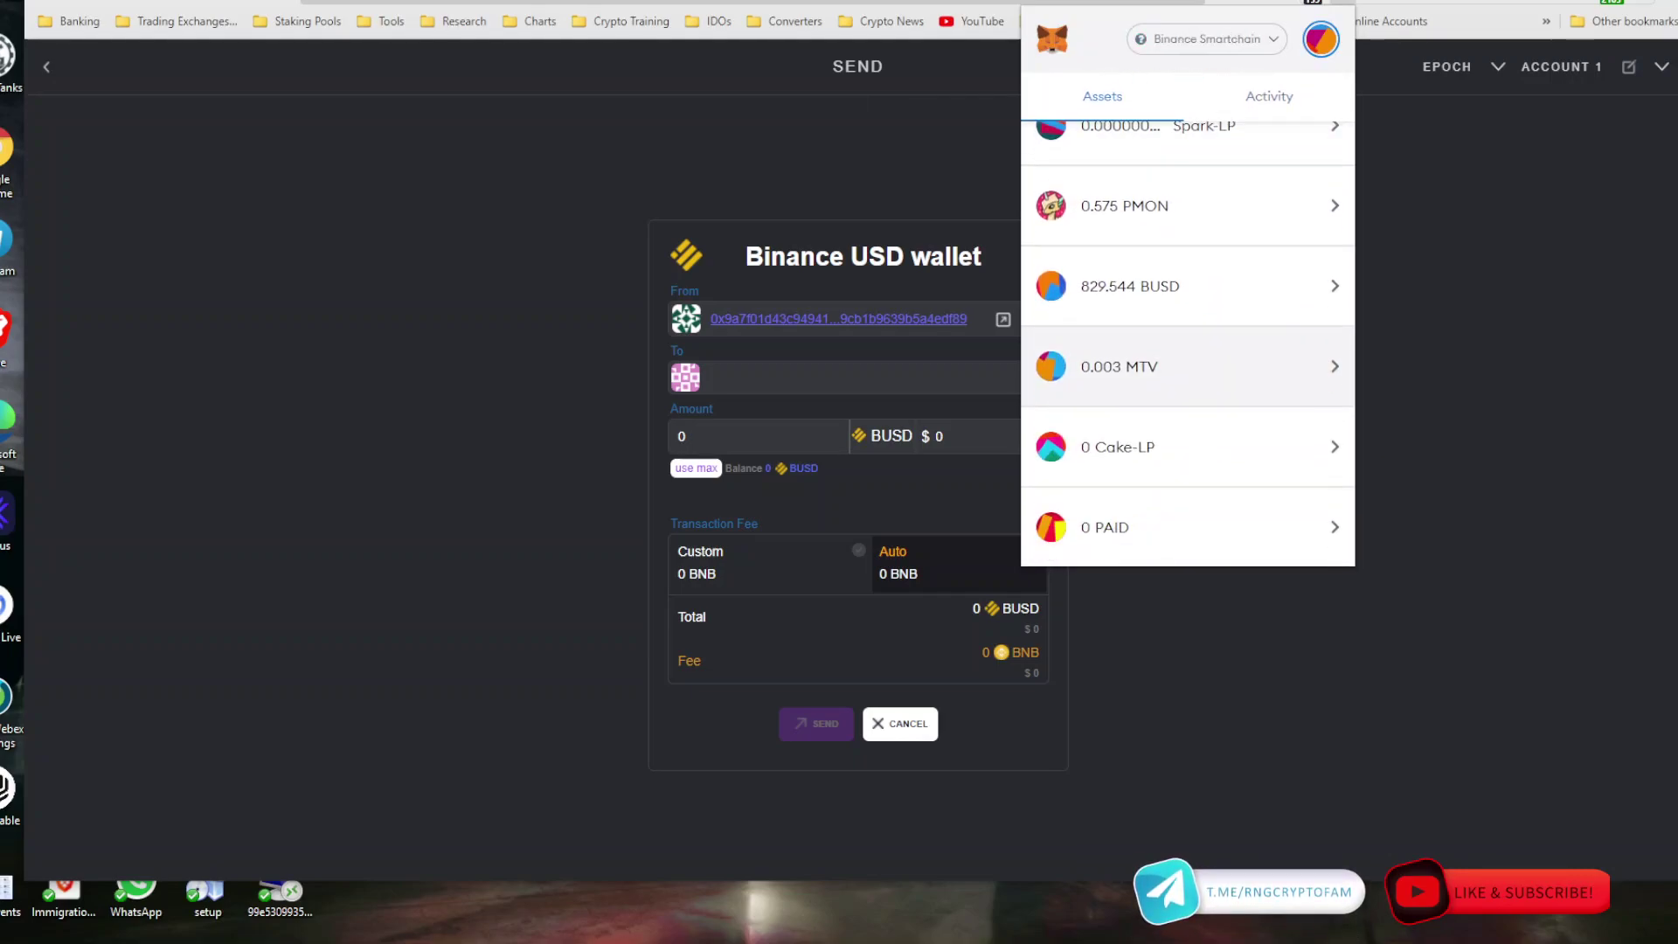
pyautogui.scroll(-2, 1188, 350)
pyautogui.scroll(2, 1188, 262)
pyautogui.click(1136, 267)
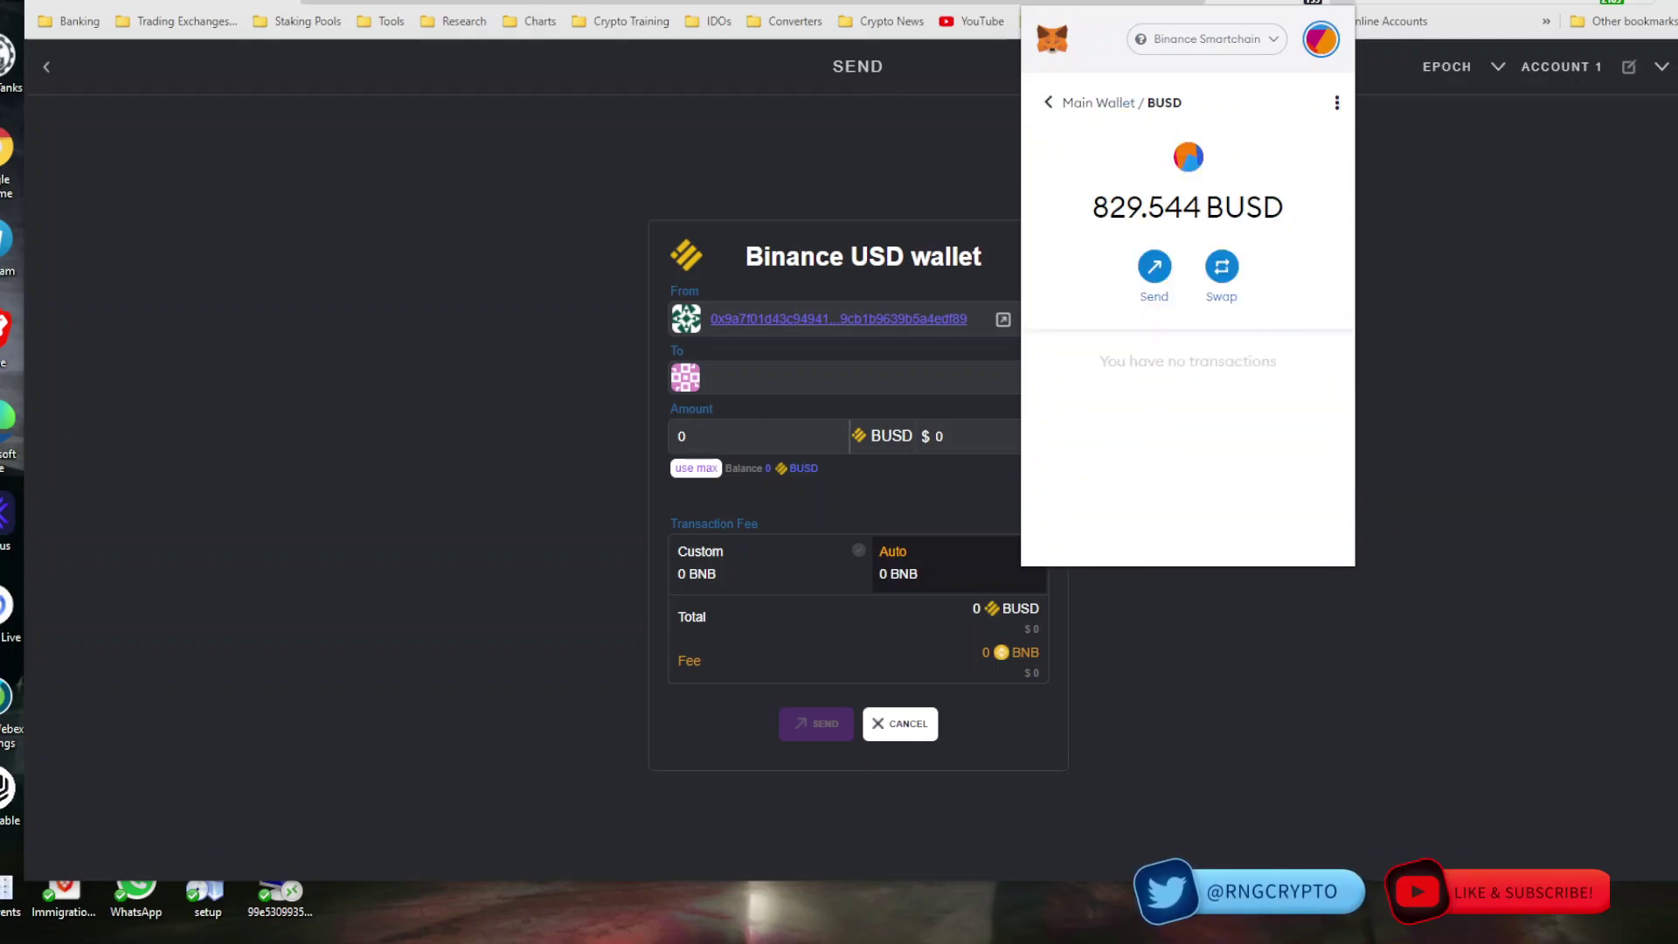
# - Send 1 BUSD to the pasted Velas wallet address and confirm it
pyautogui.click(1153, 266)
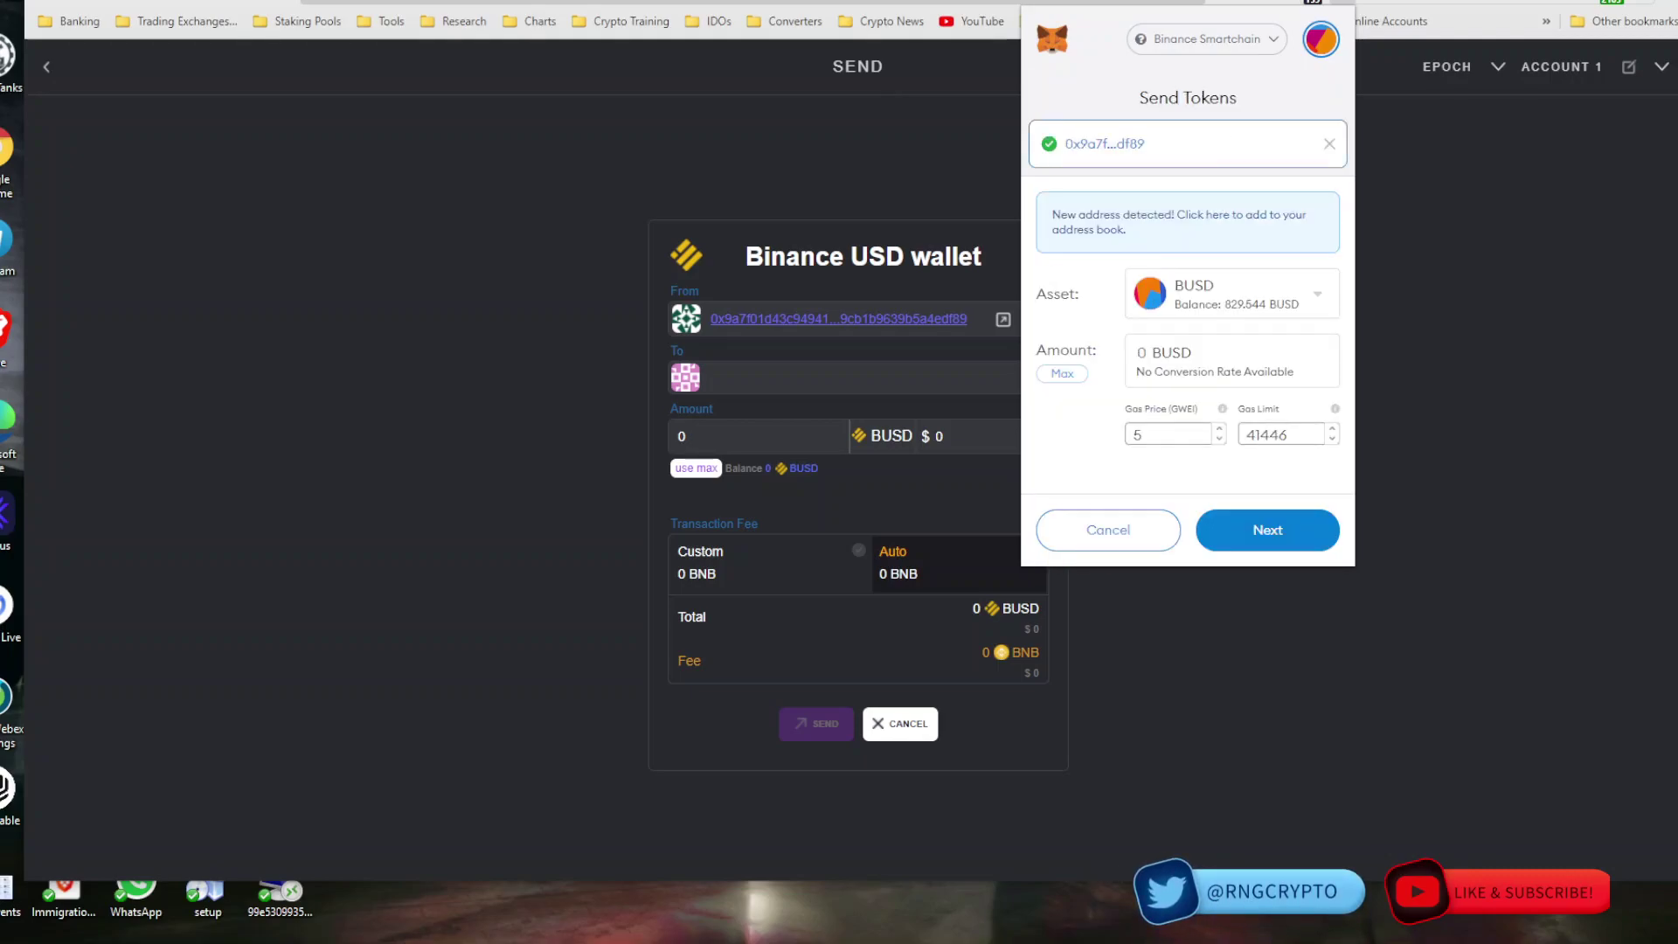
pyautogui.write('1')
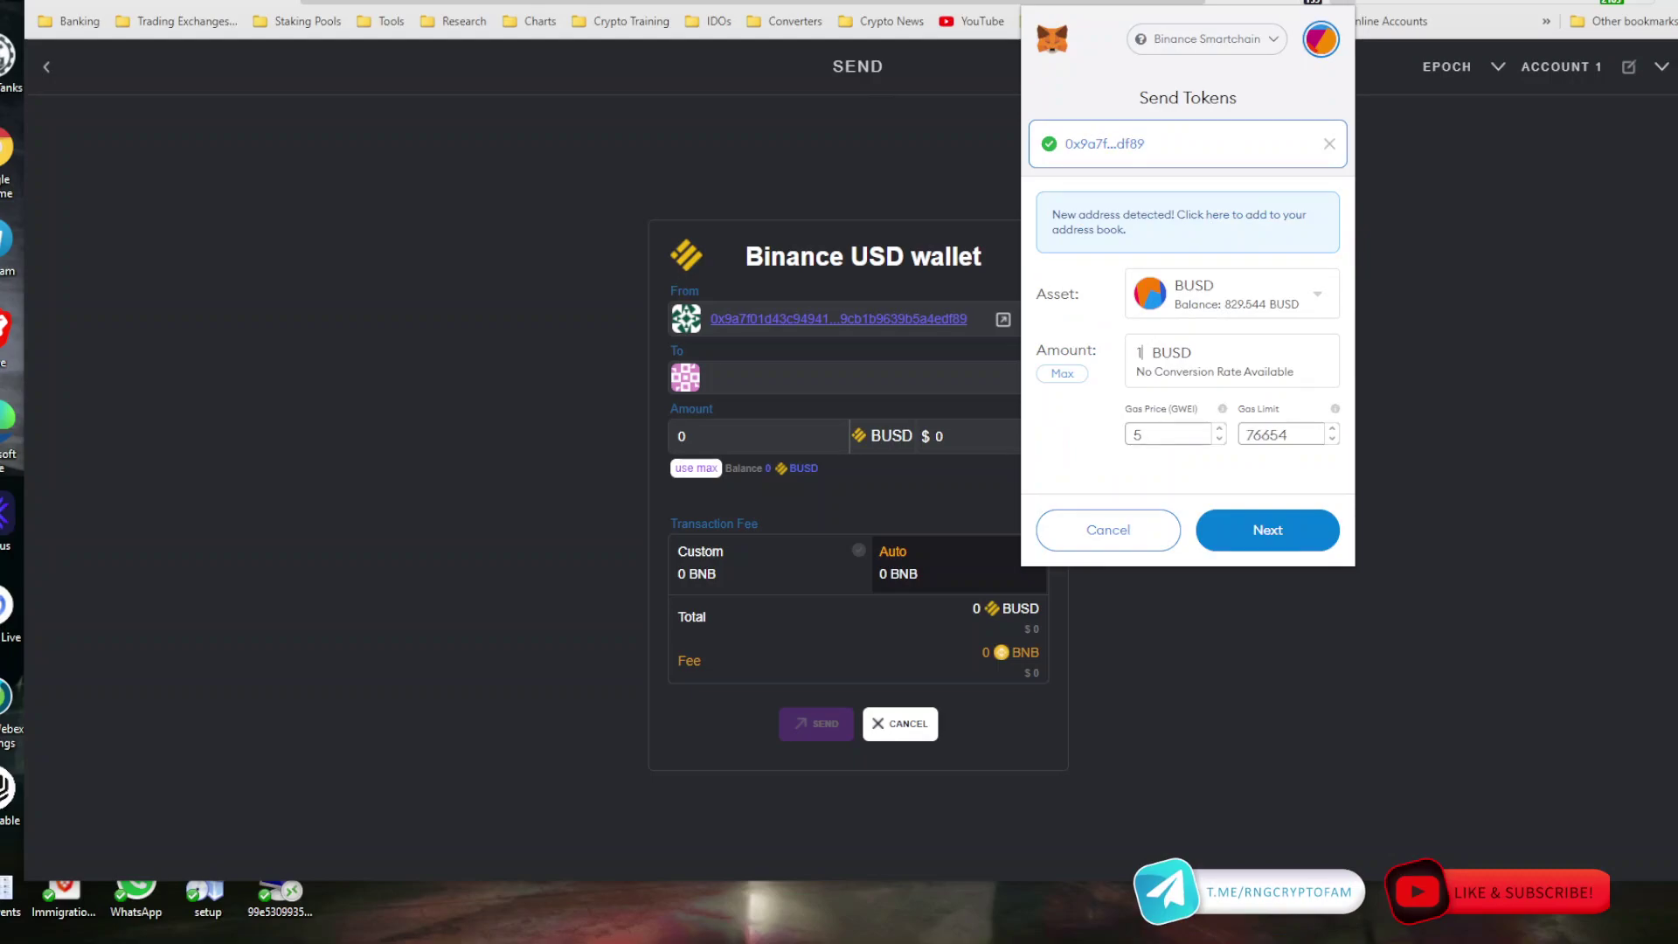
pyautogui.click(1268, 530)
pyautogui.click(1256, 553)
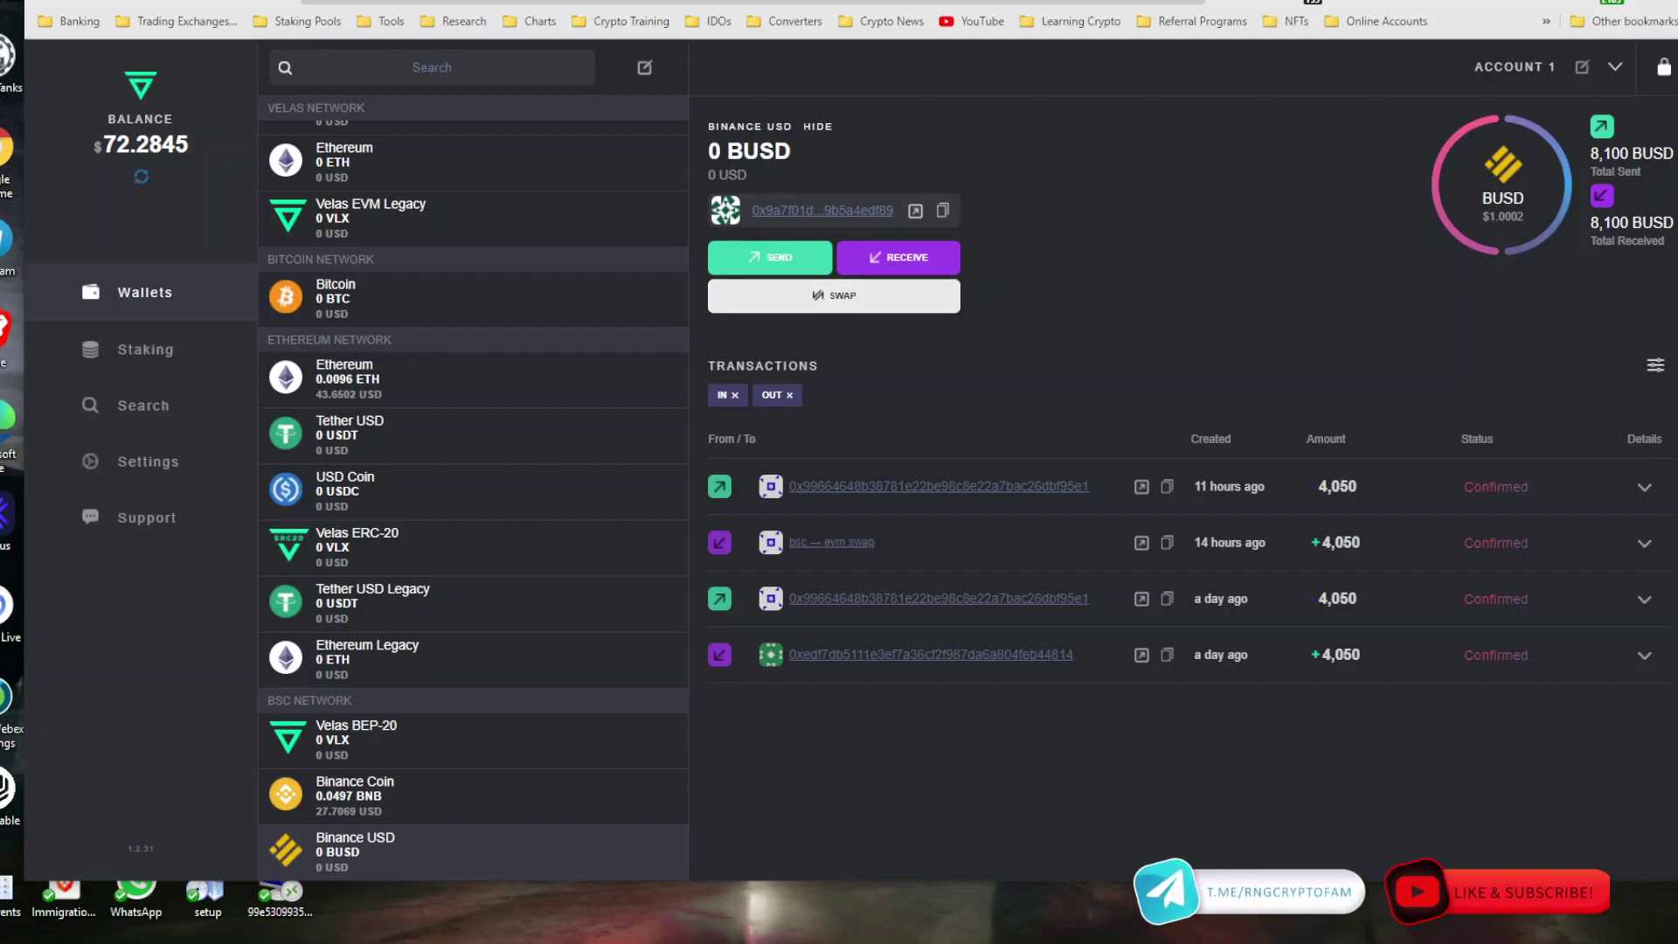
# - View the Binance USD swap form, then reload the wallet to refresh balances
pyautogui.click(834, 296)
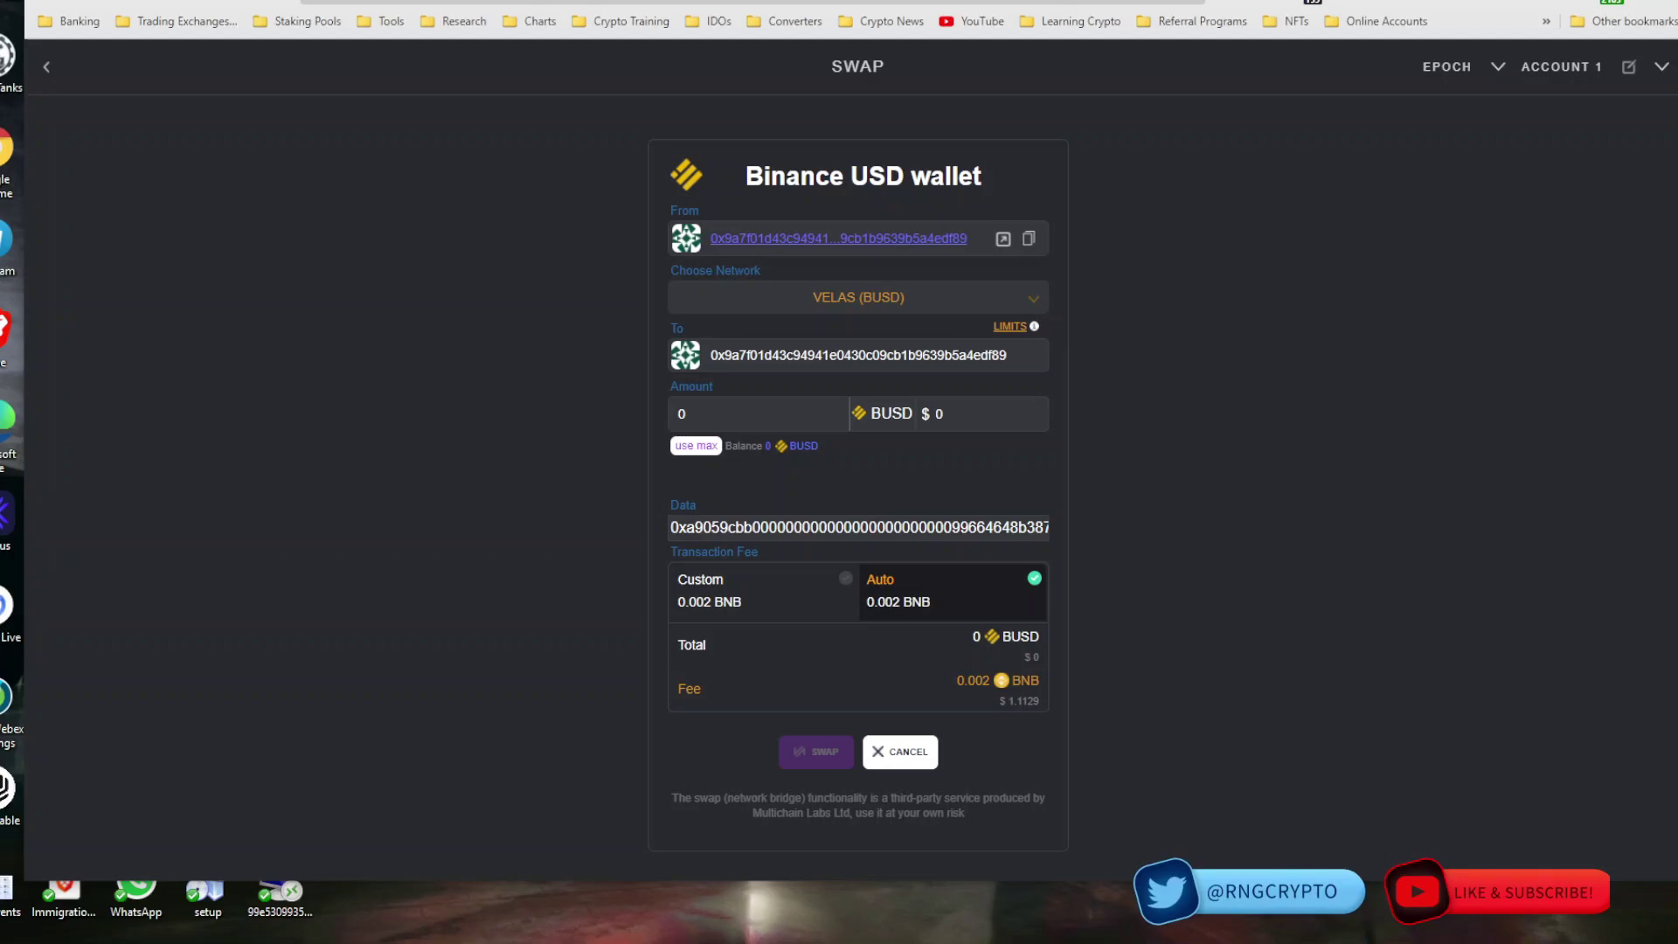
pyautogui.press('Escape')
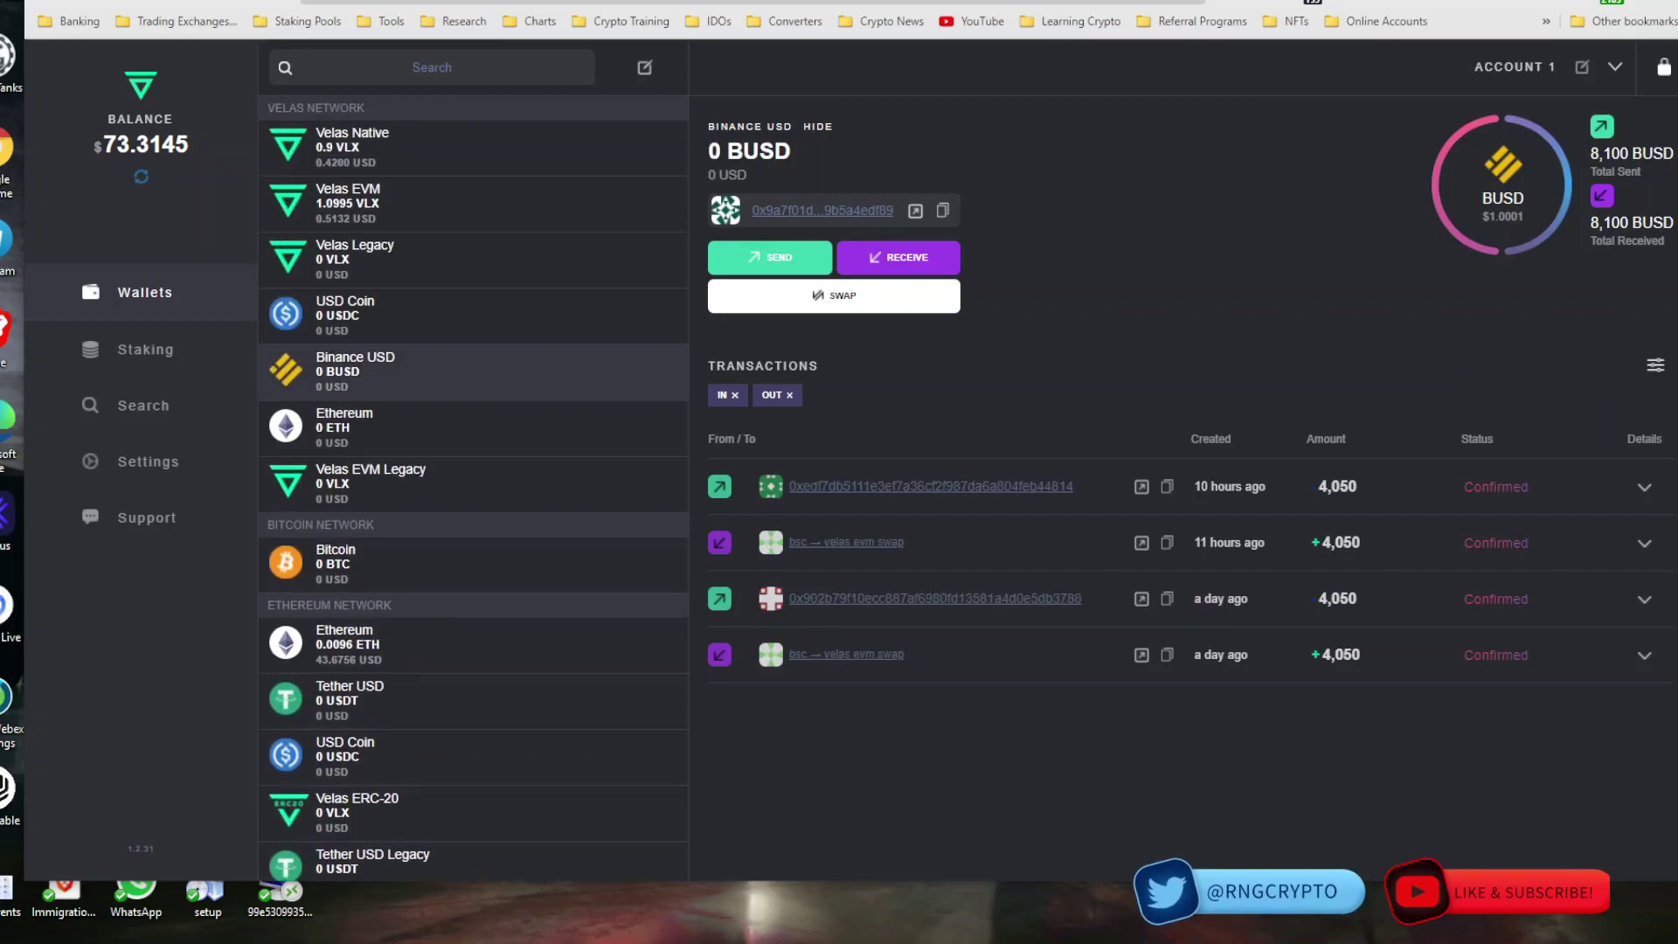
# - Check Binance USD holds 1 BUSD, try the max amount, and cancel over the 100 BUSD minimum
pyautogui.click(472, 853)
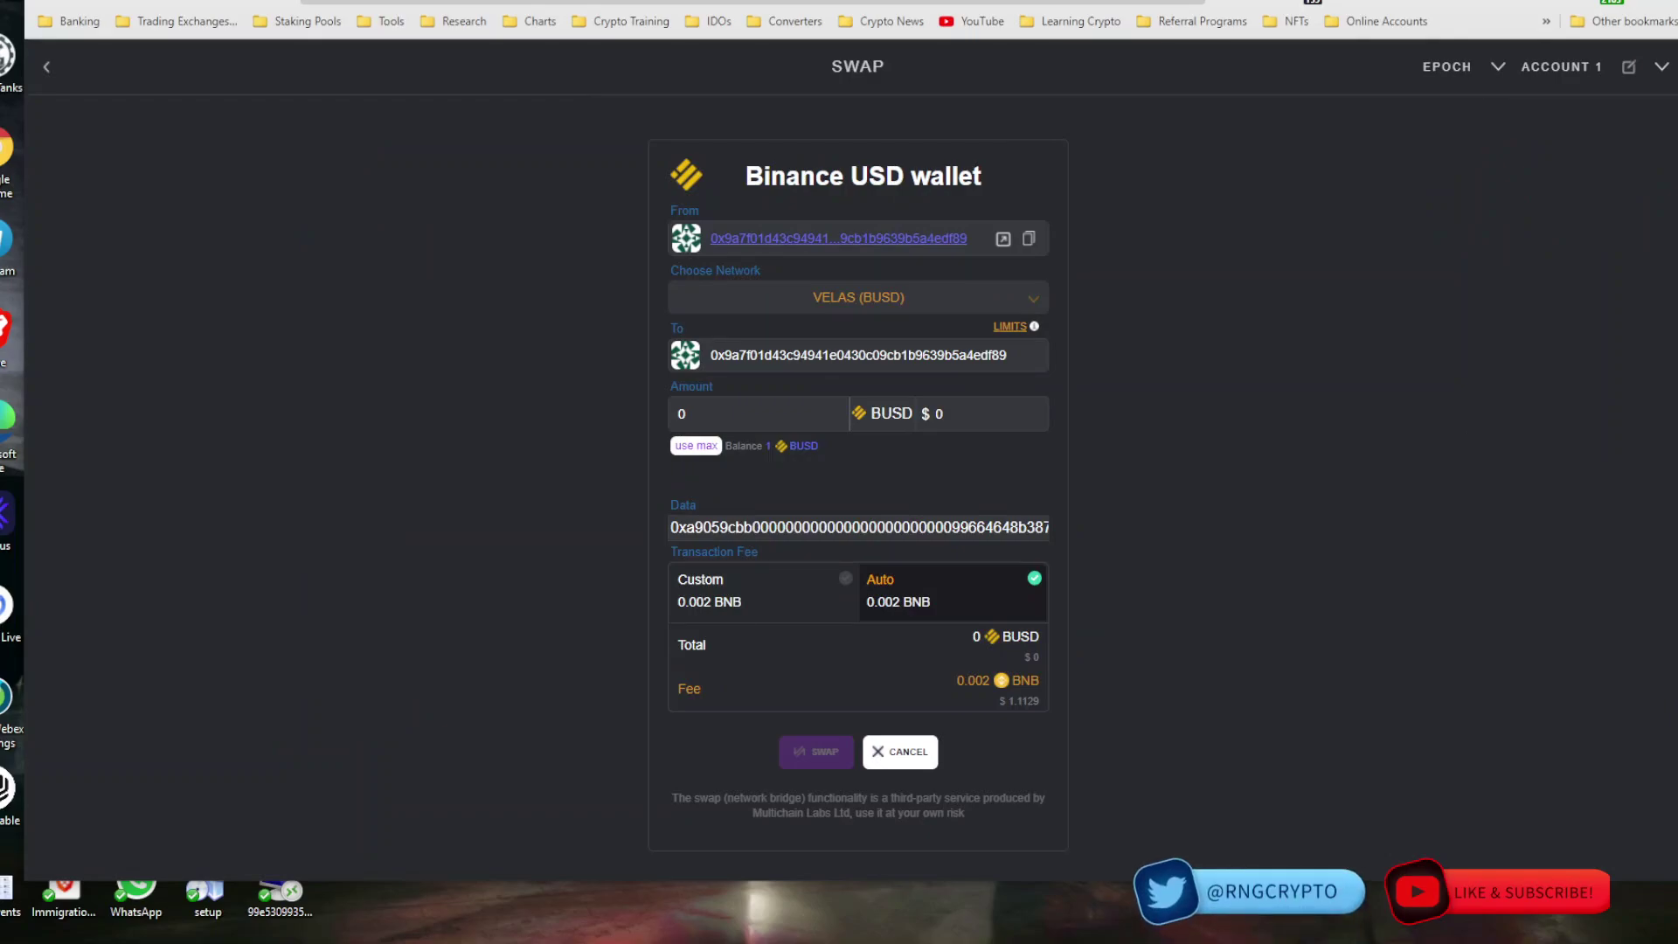
pyautogui.click(696, 446)
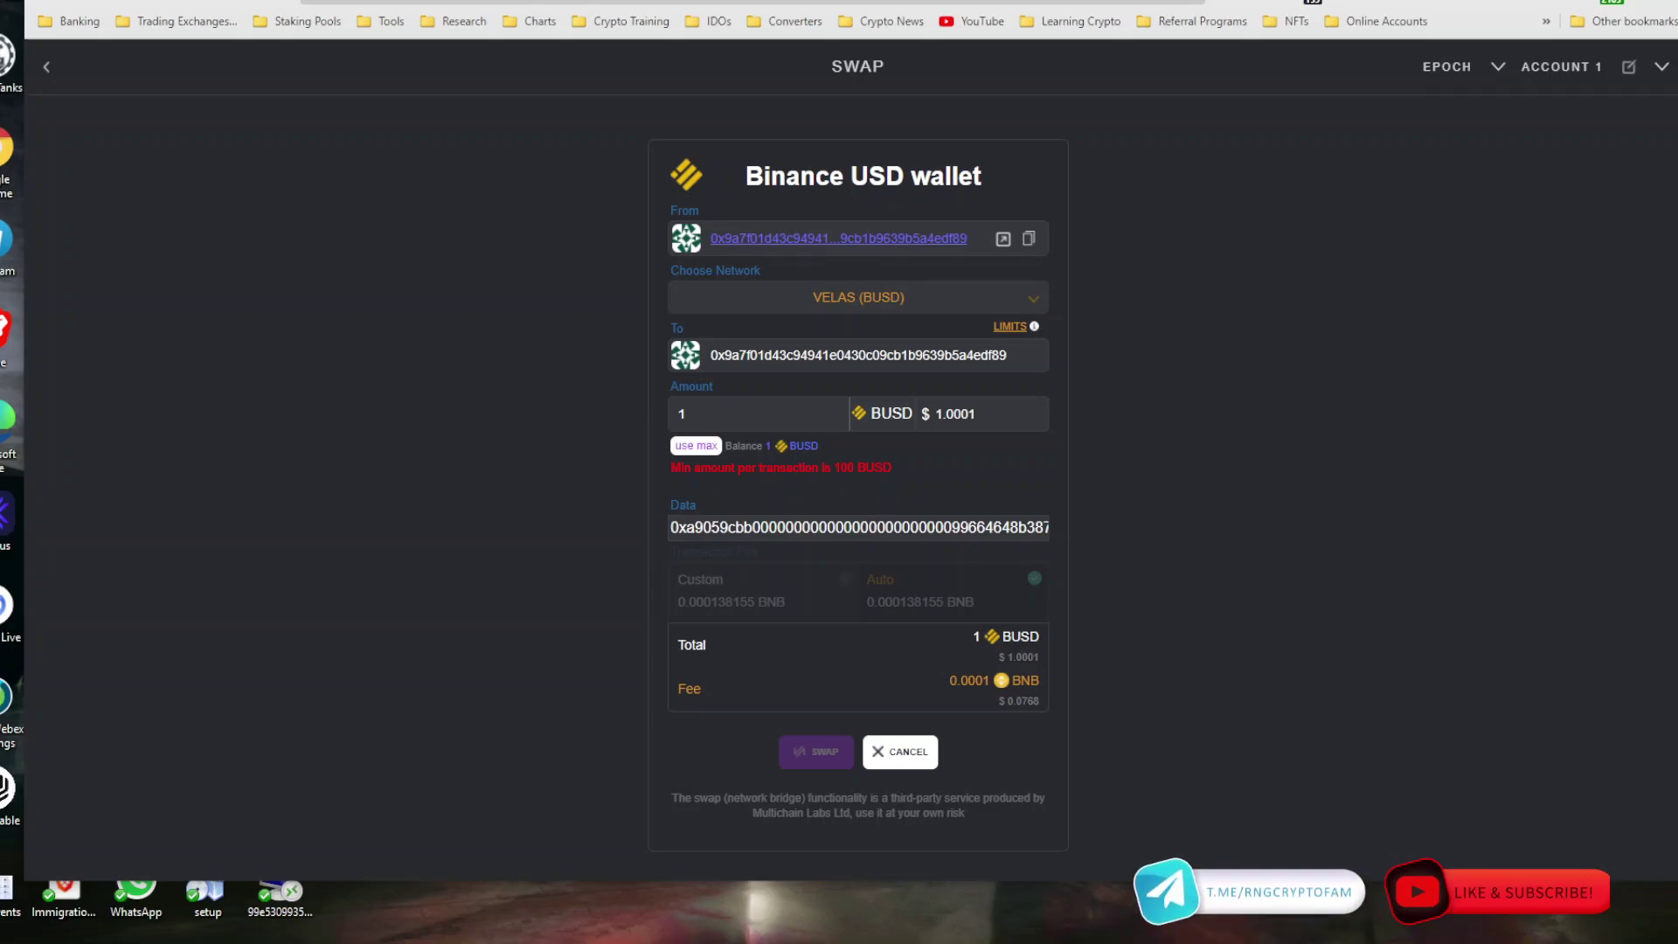
pyautogui.click(901, 751)
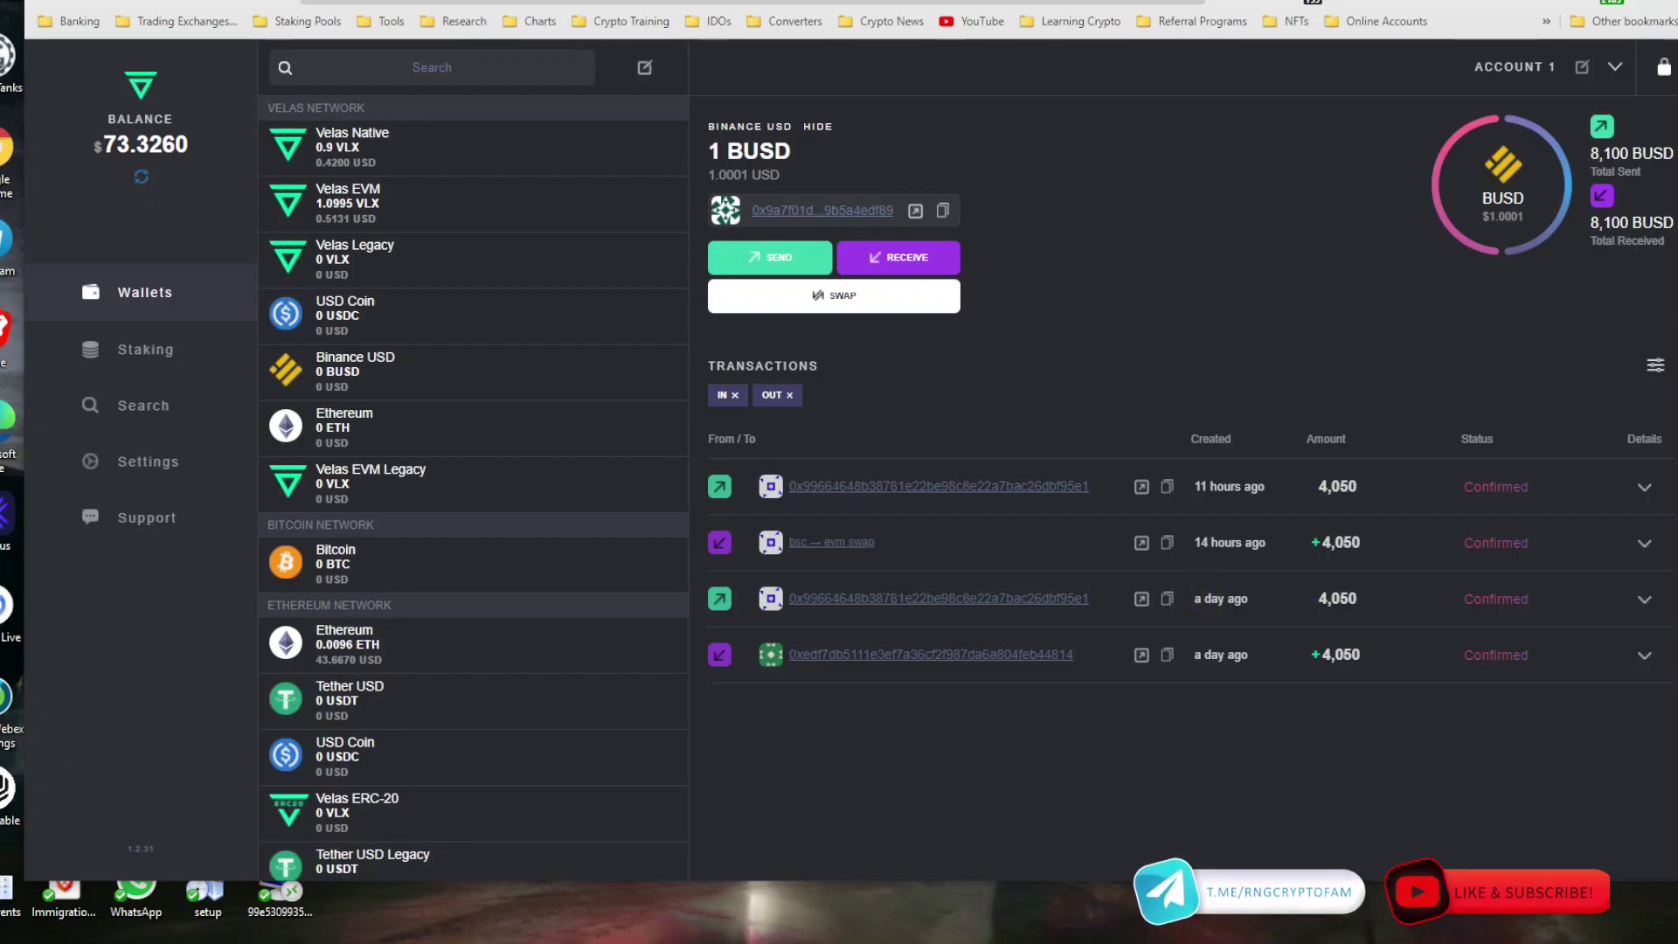
# - Check and close the Velas ERC-20 swap form, then open the Velas BEP-20 swap form past its limits notice
pyautogui.click(472, 813)
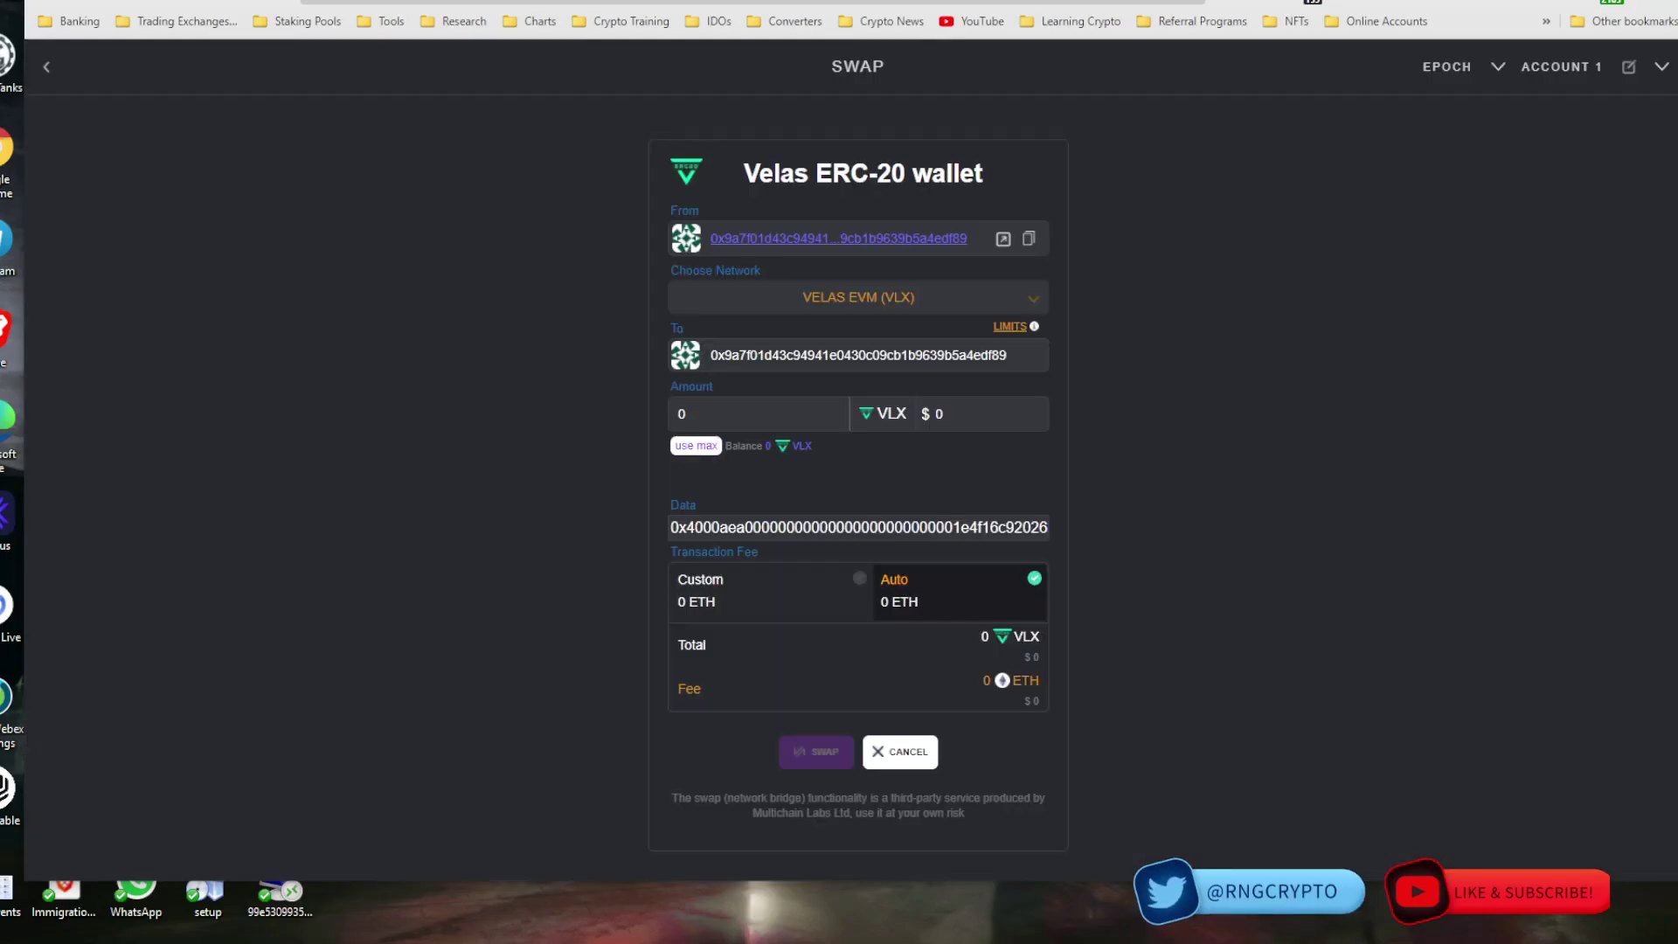
pyautogui.click(900, 752)
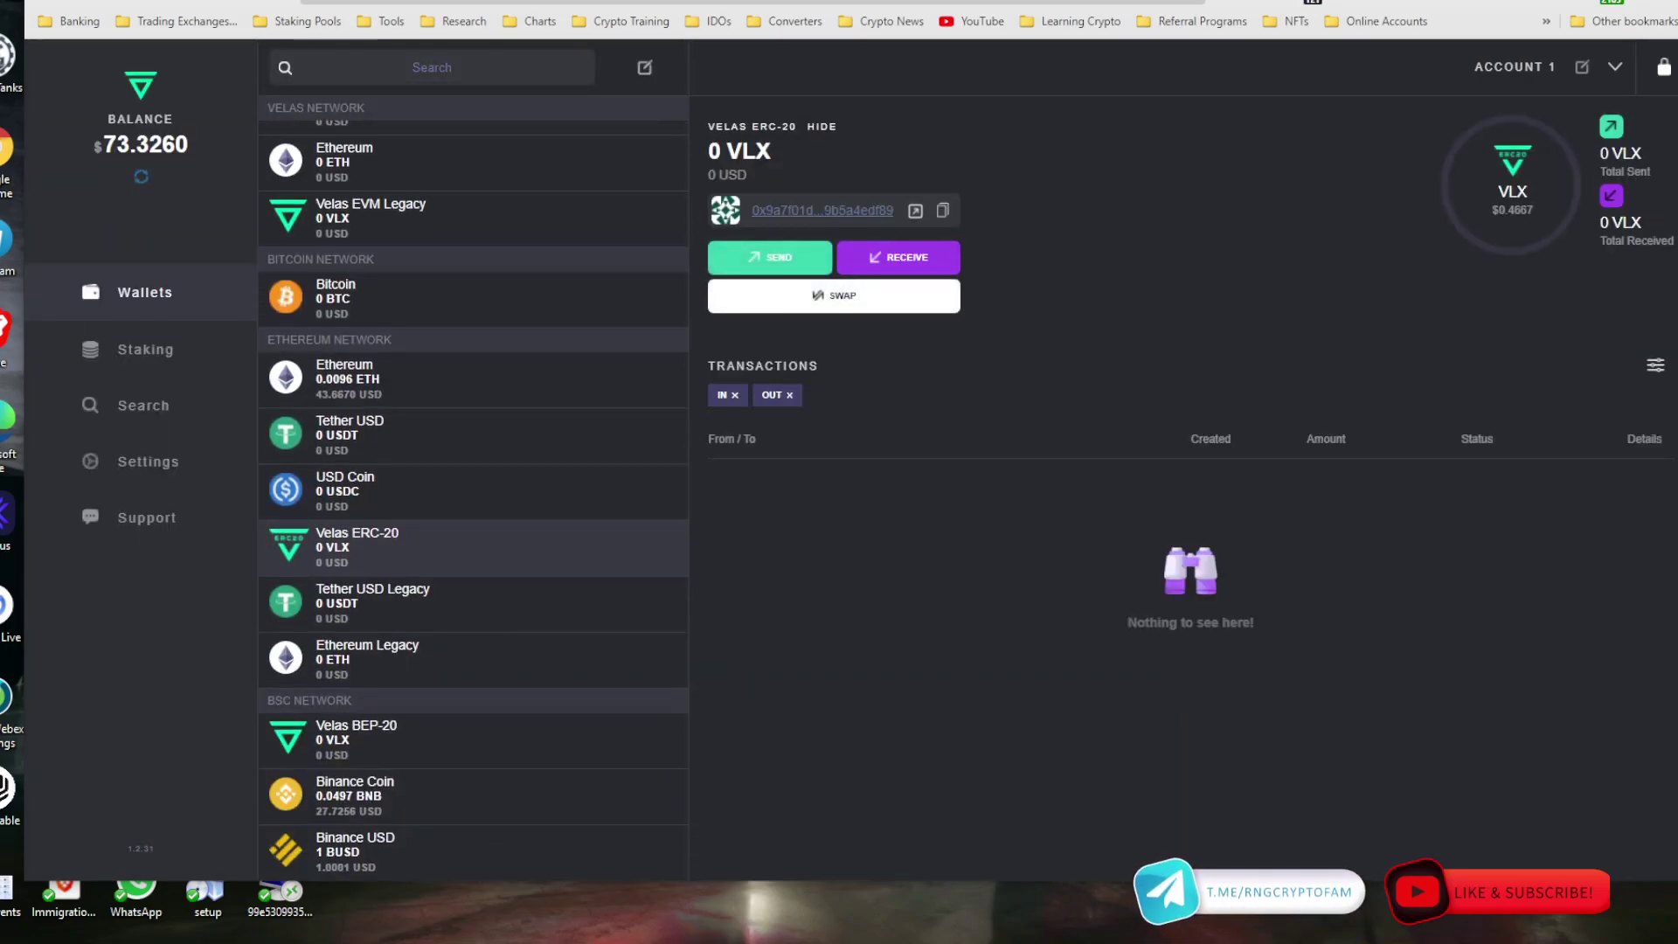
pyautogui.click(472, 739)
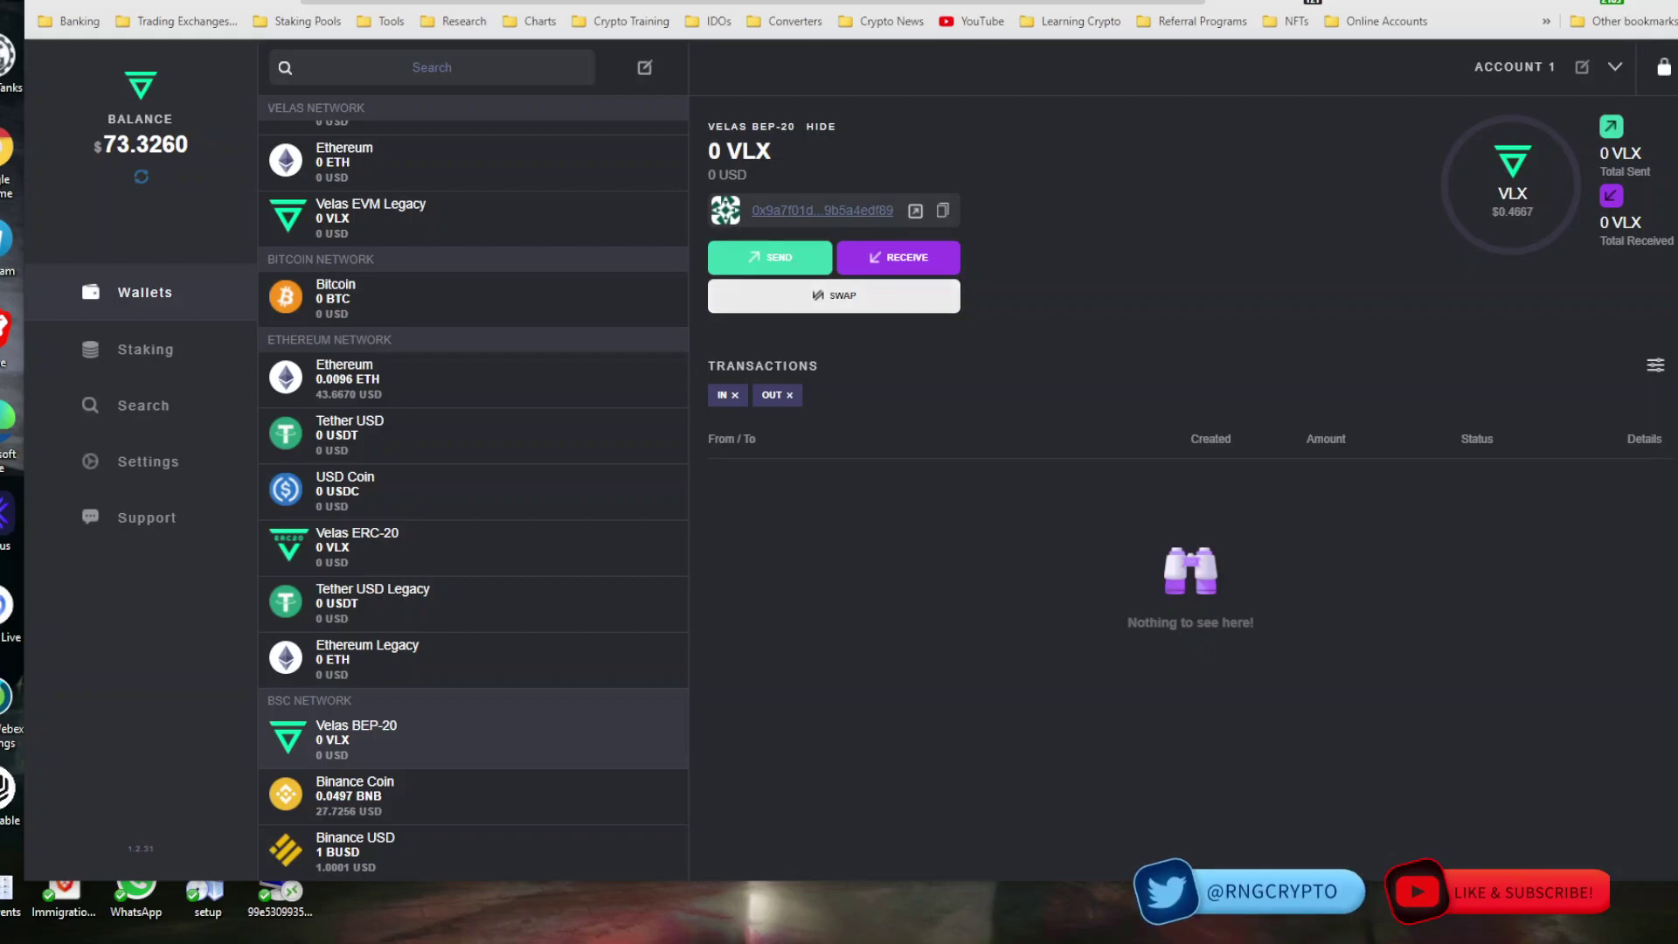
pyautogui.click(834, 296)
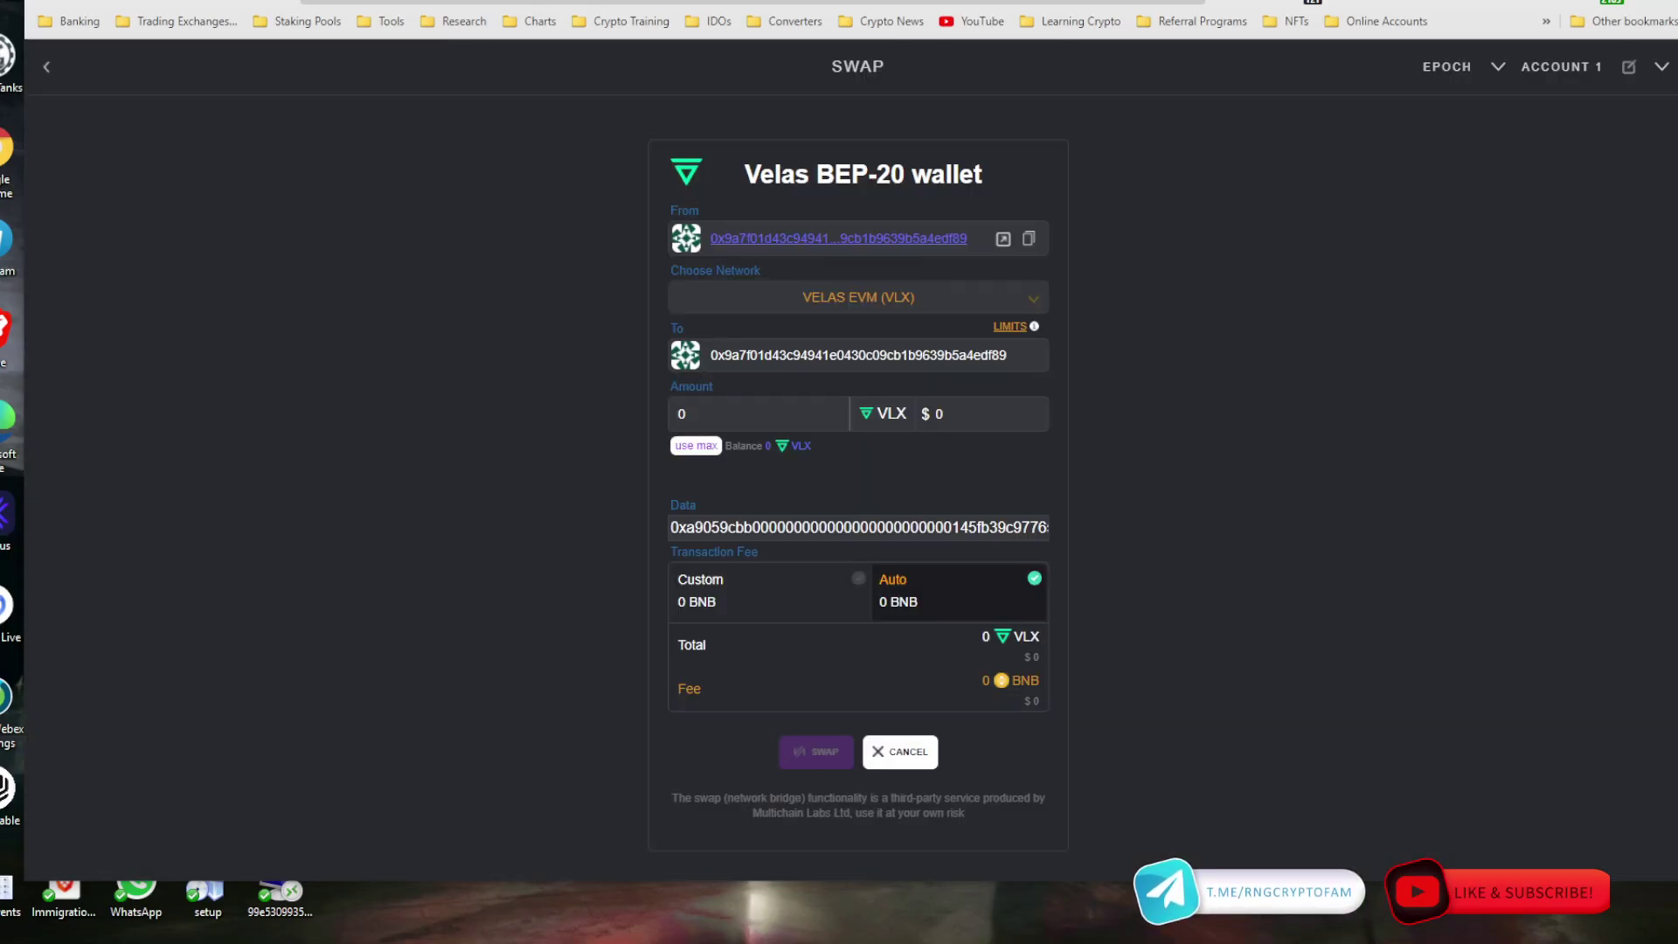
pyautogui.press('Escape')
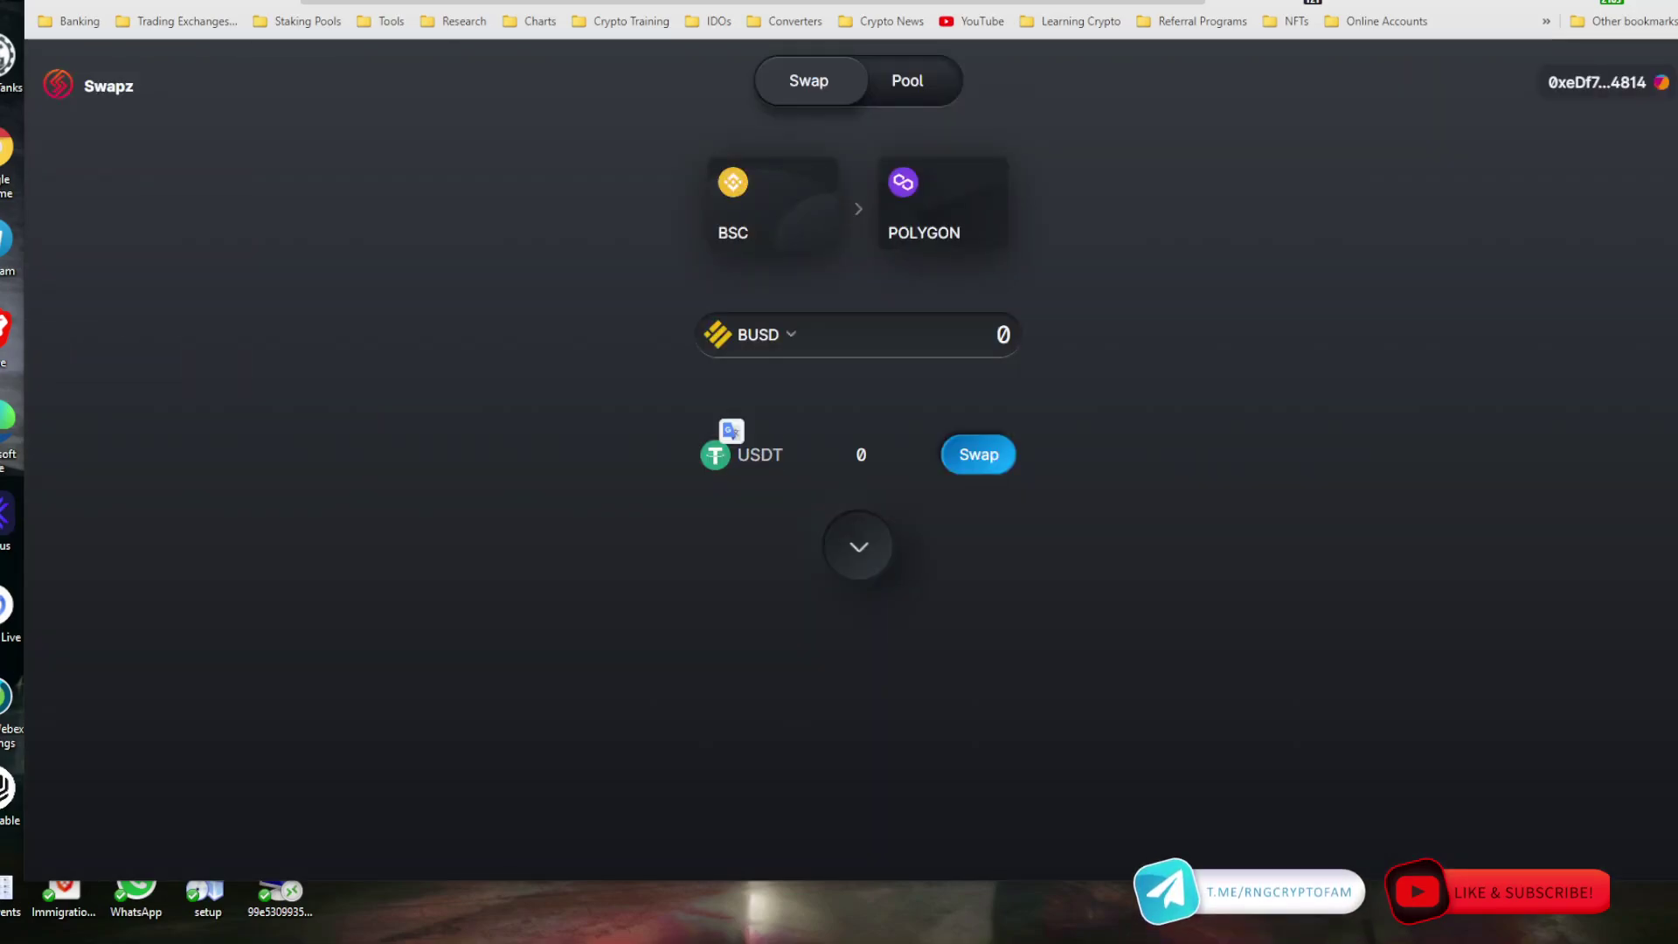
# - Check the bridgeable tokens, keep BUSD, and set the Swapz destination network to VELAS
pyautogui.click(758, 335)
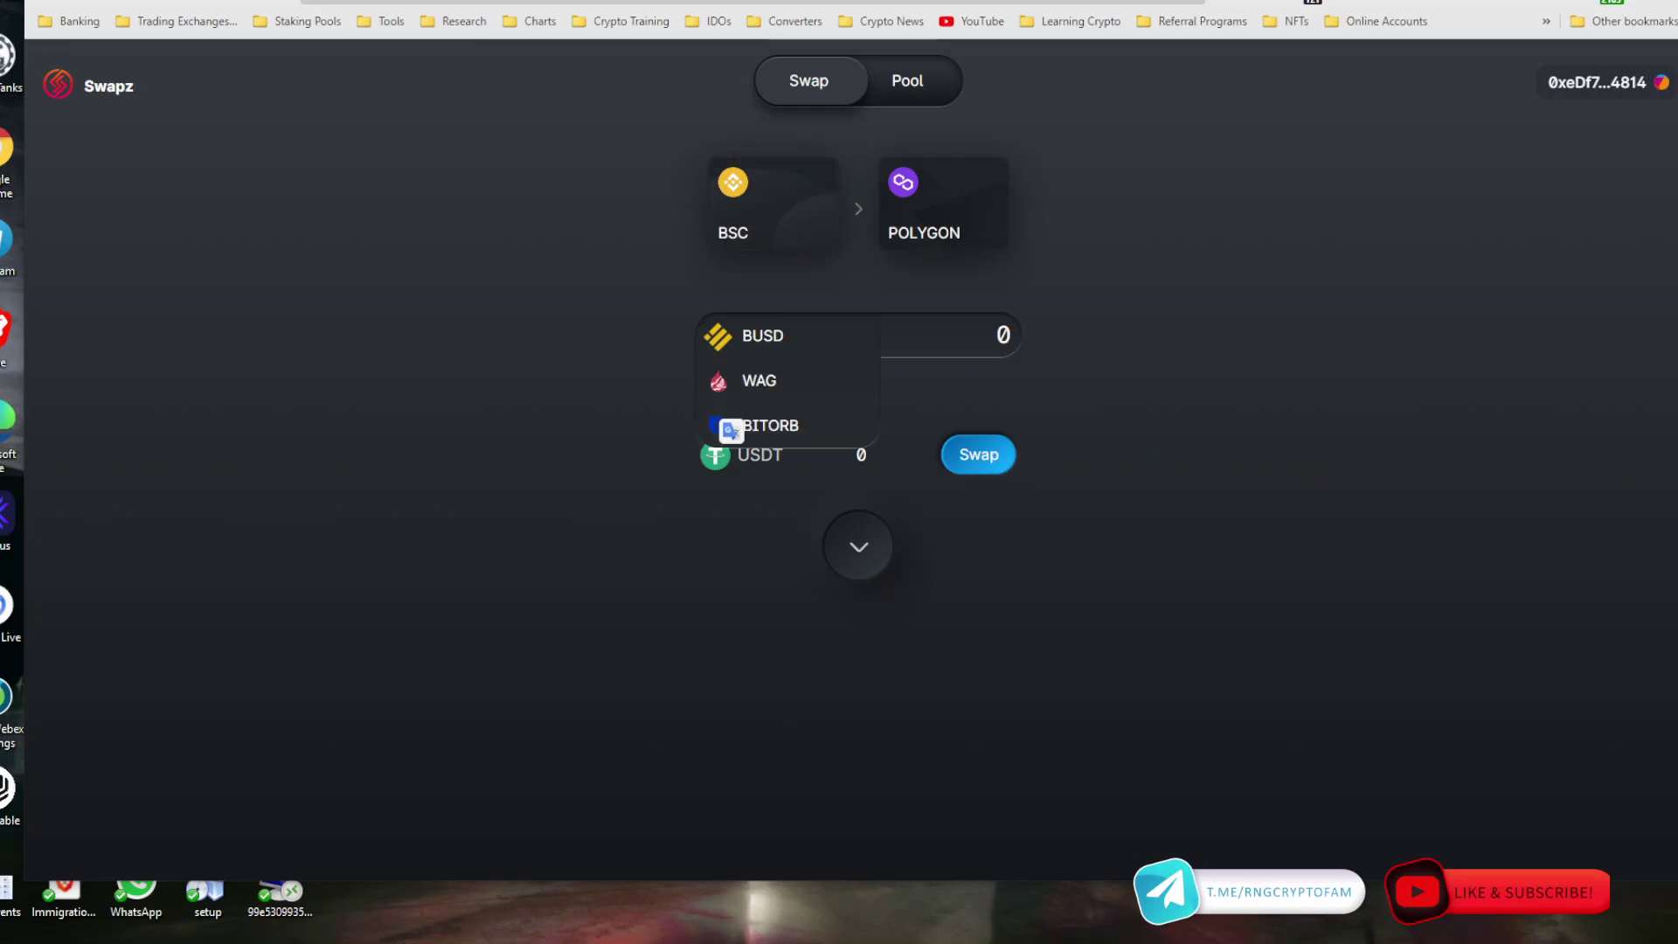
pyautogui.click(762, 336)
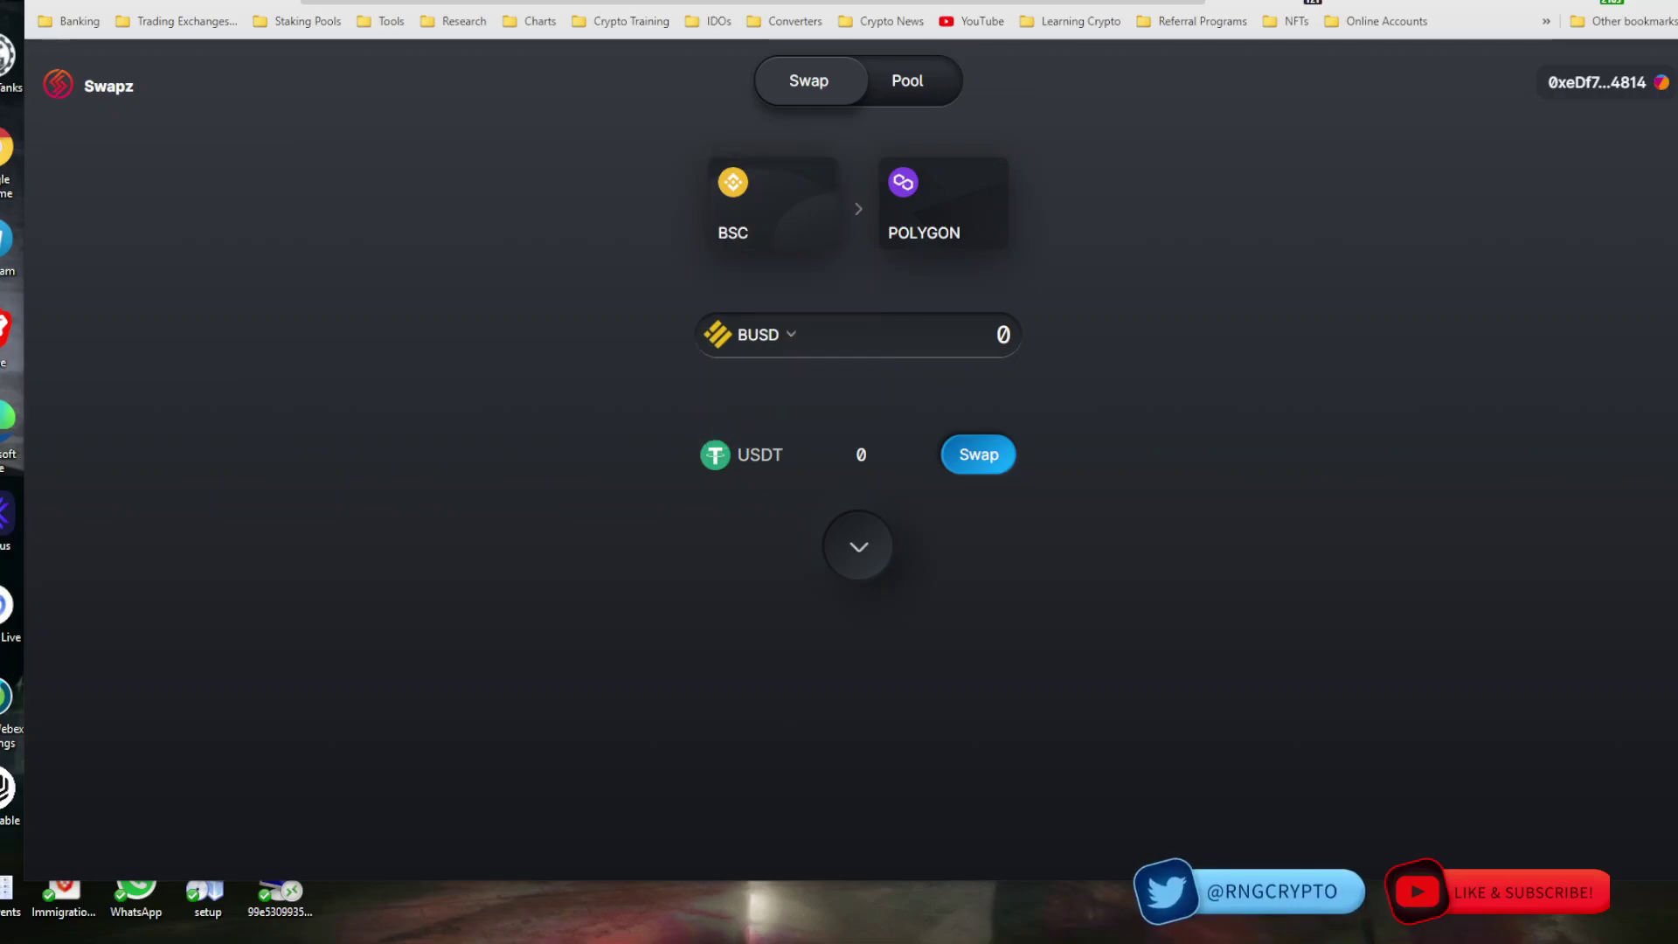
pyautogui.click(943, 203)
pyautogui.click(918, 298)
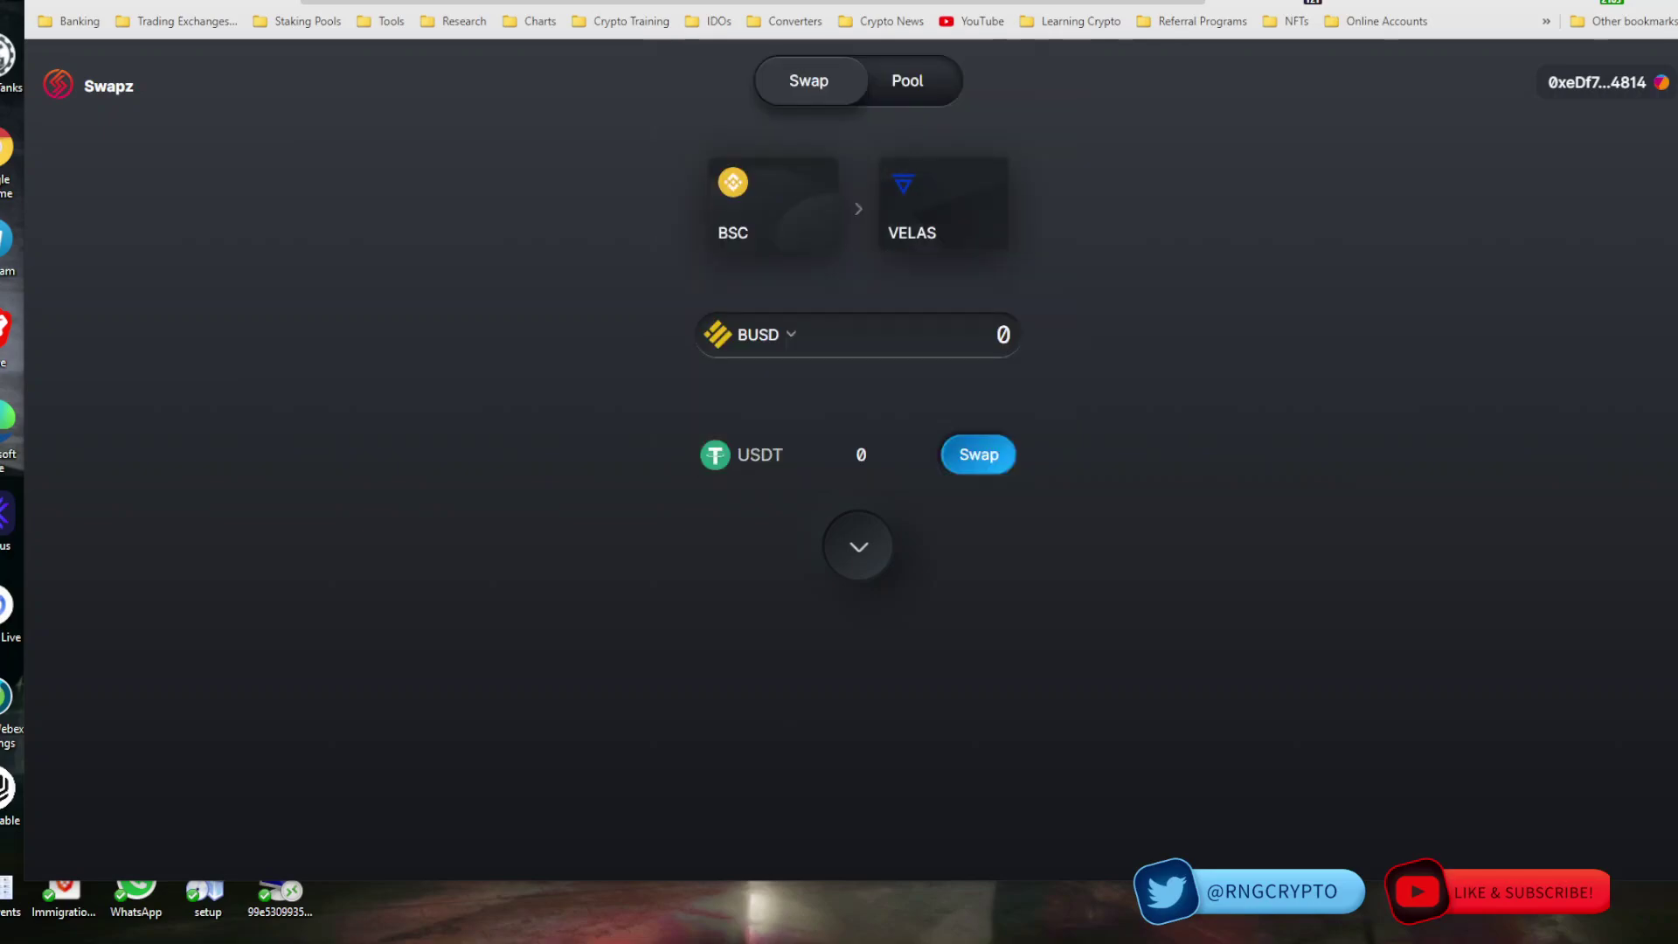
# - Switch the bridged token to WAG and bring up the source network choices
pyautogui.click(758, 335)
pyautogui.click(759, 380)
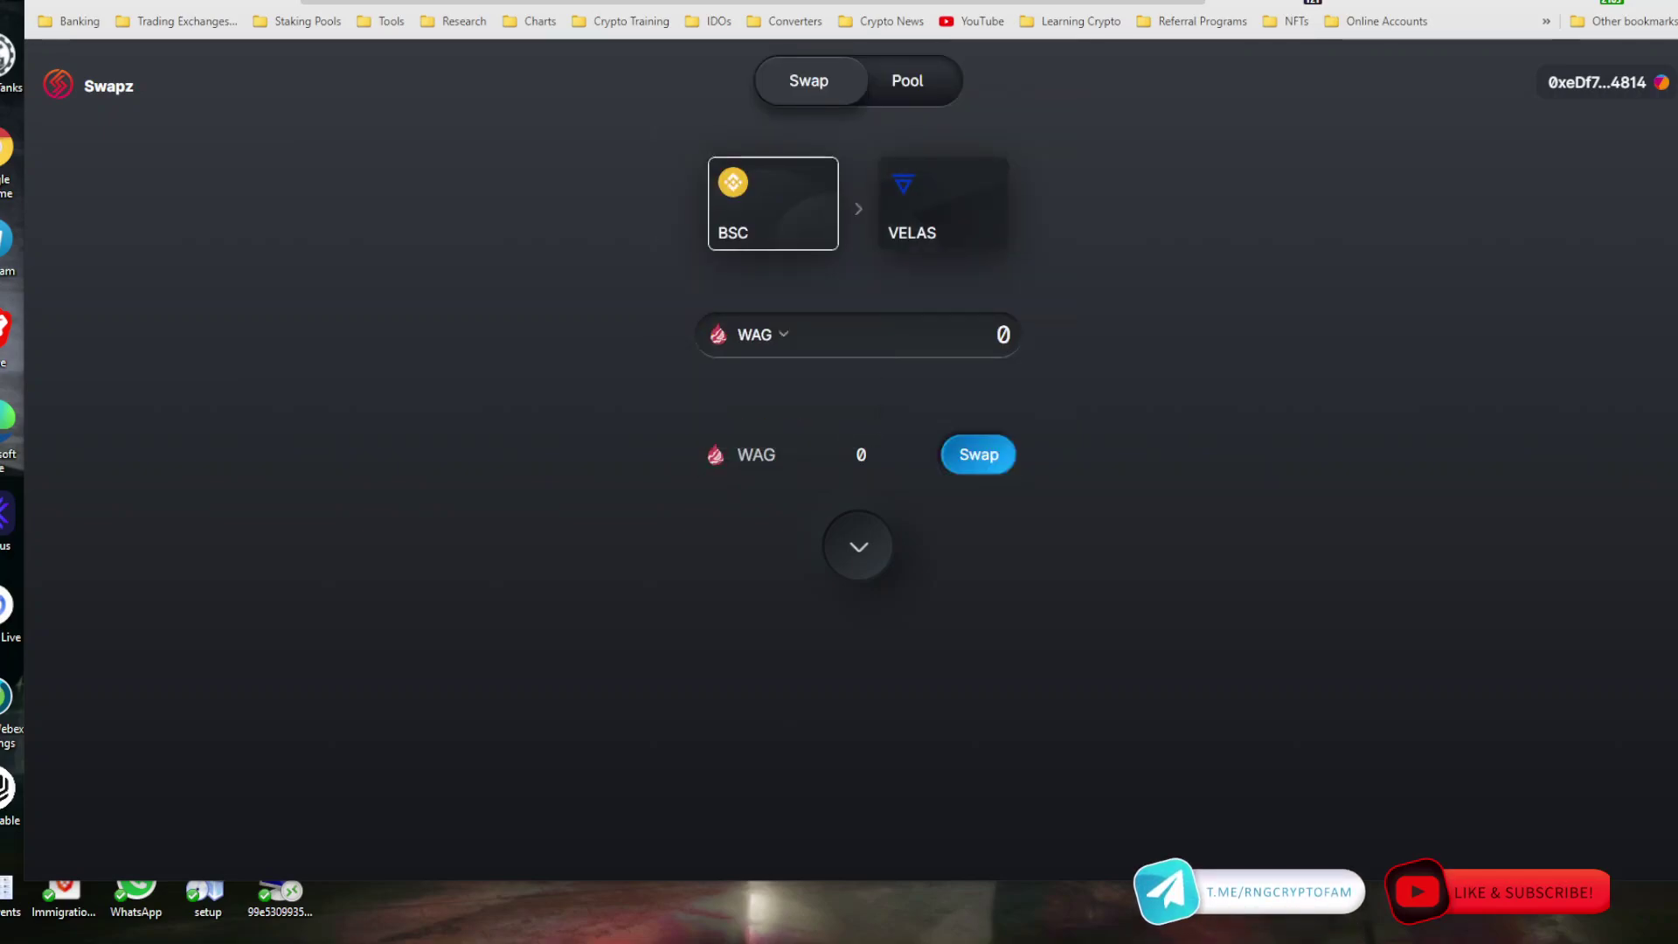
pyautogui.click(773, 202)
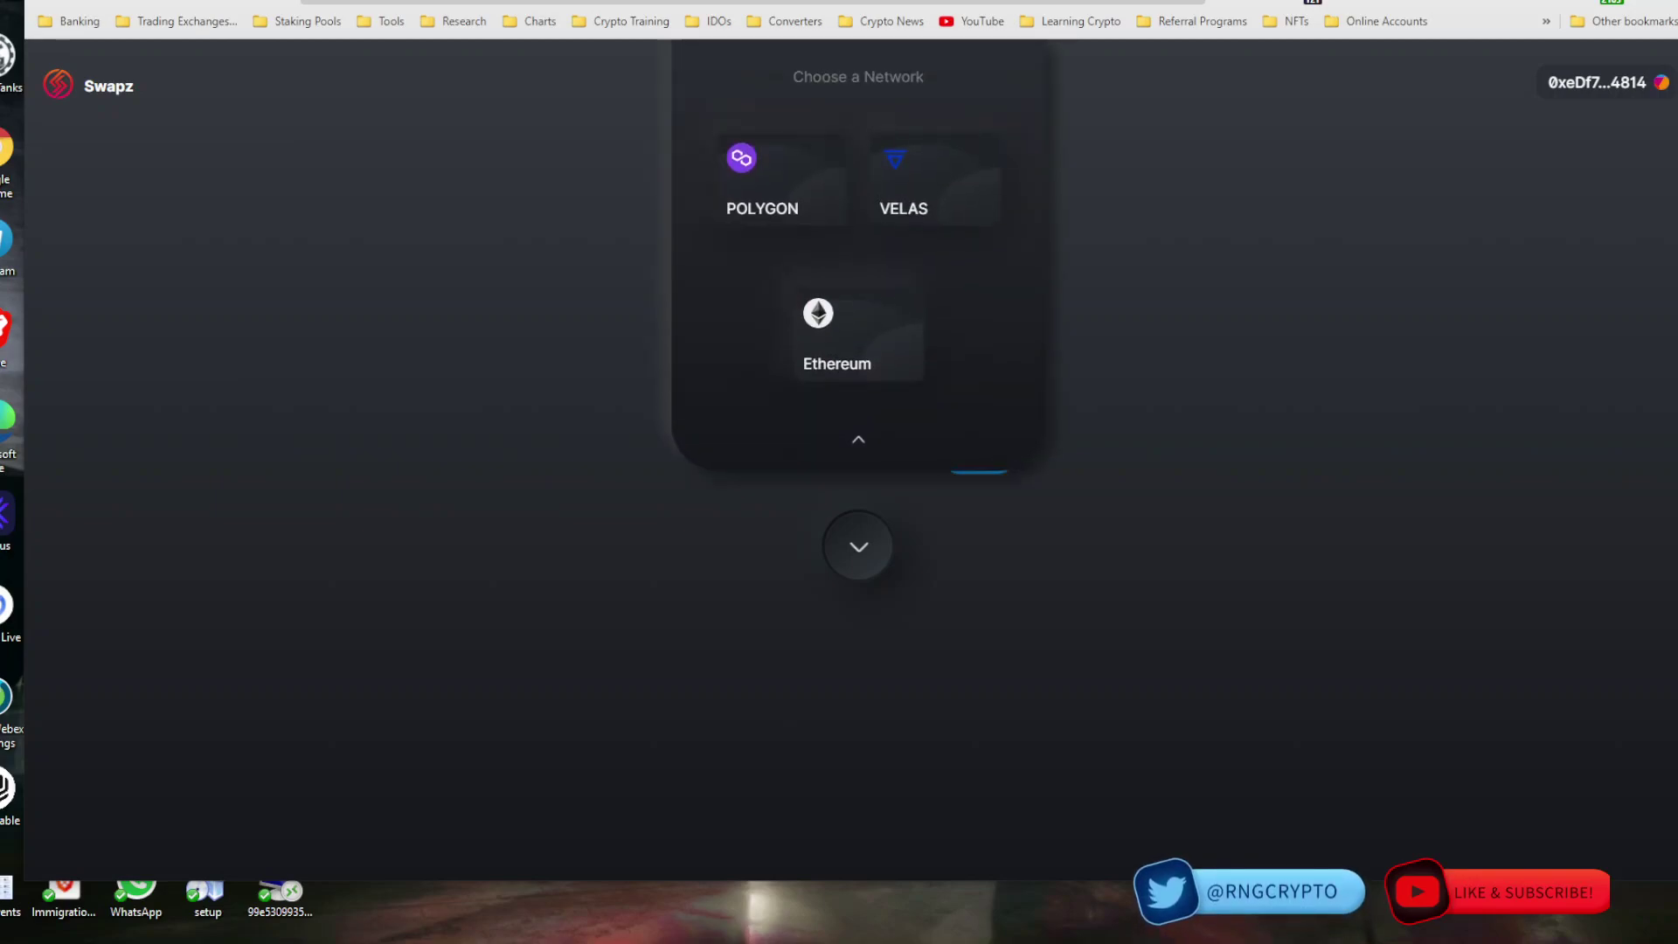